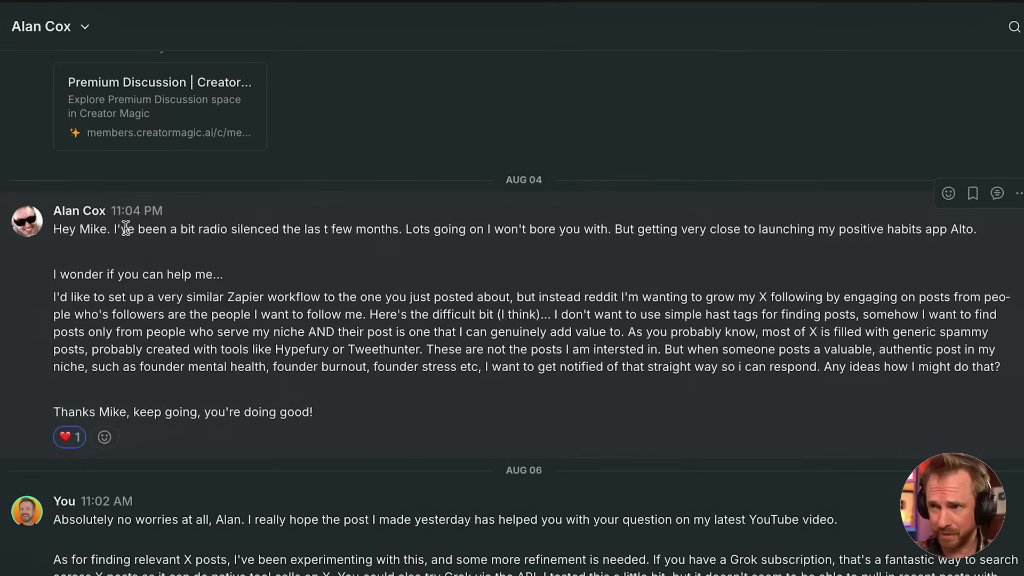
pyautogui.doubleClick(957, 230)
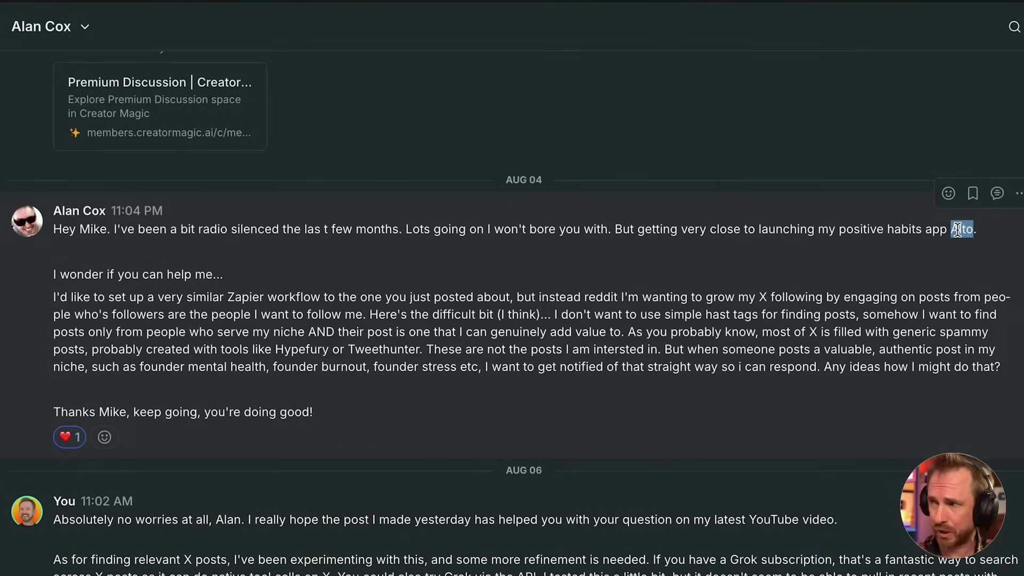
pyautogui.doubleClick(251, 295)
pyautogui.click(858, 304)
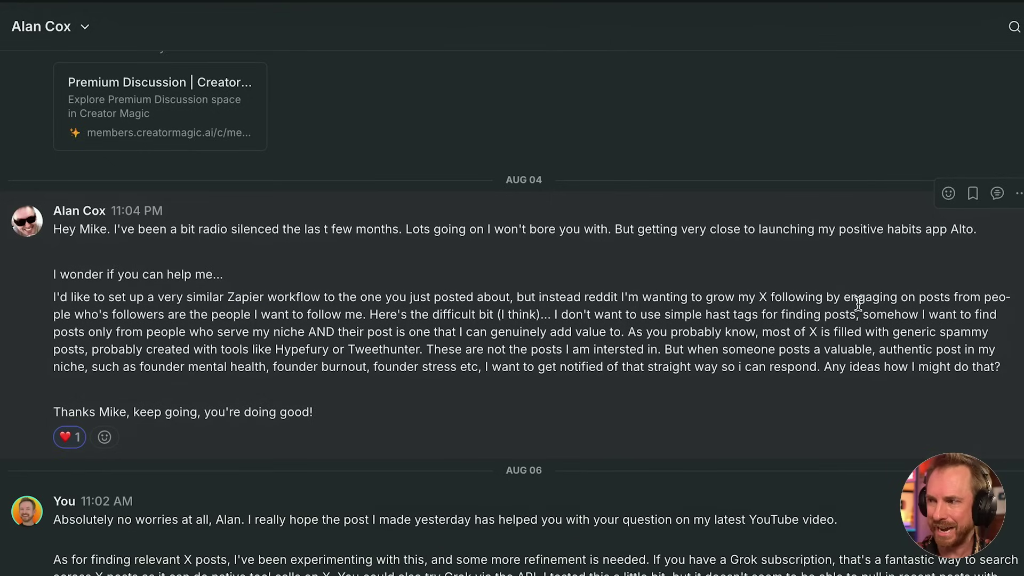
pyautogui.doubleClick(857, 304)
pyautogui.click(762, 297)
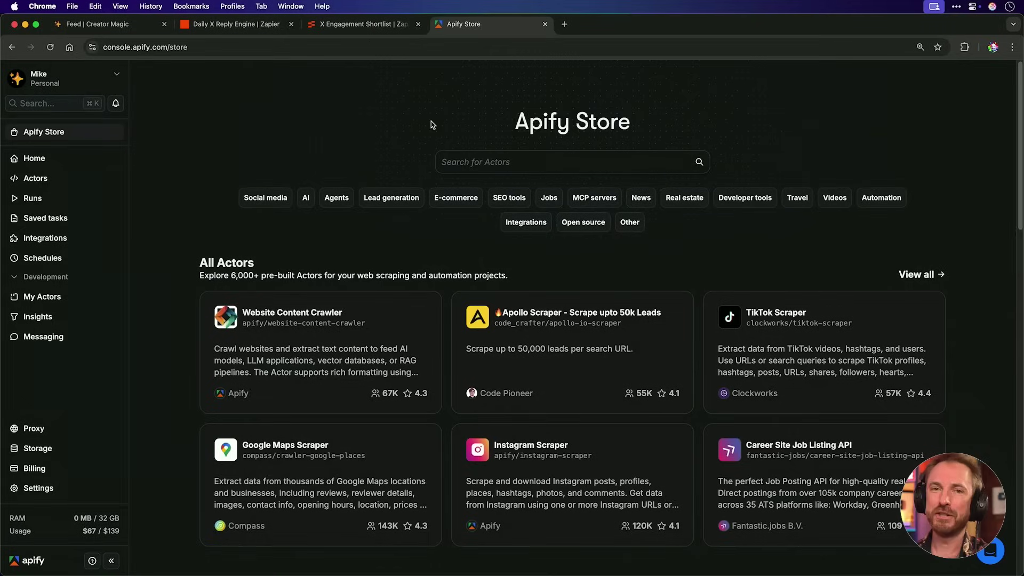
# Step: Choose the Twitter (X.com) Scraper Unlimited: No Limits actor from the x.com Store search
pyautogui.moveTo(492, 122); pyautogui.dragTo(667, 125)
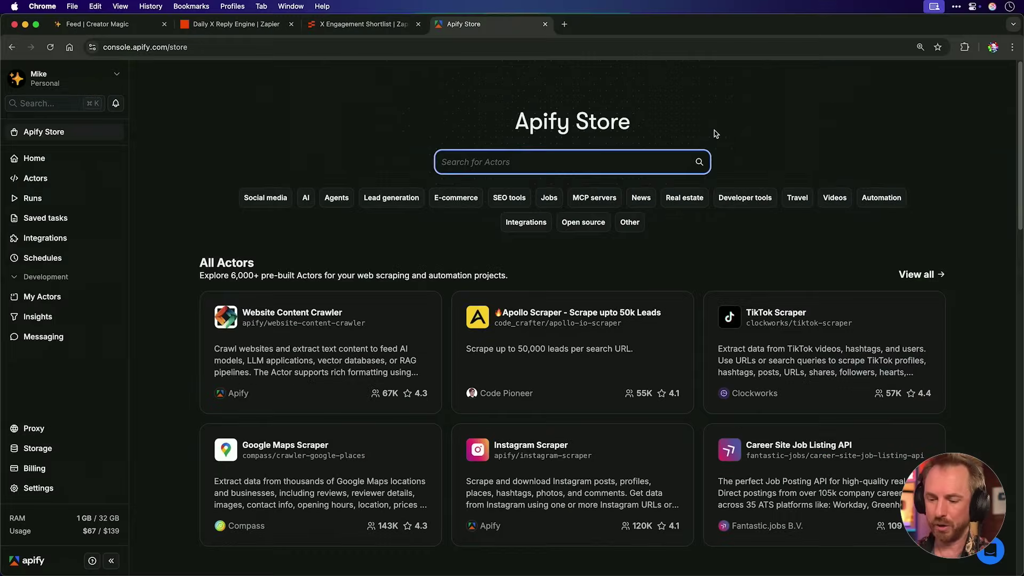
pyautogui.write('x.com')
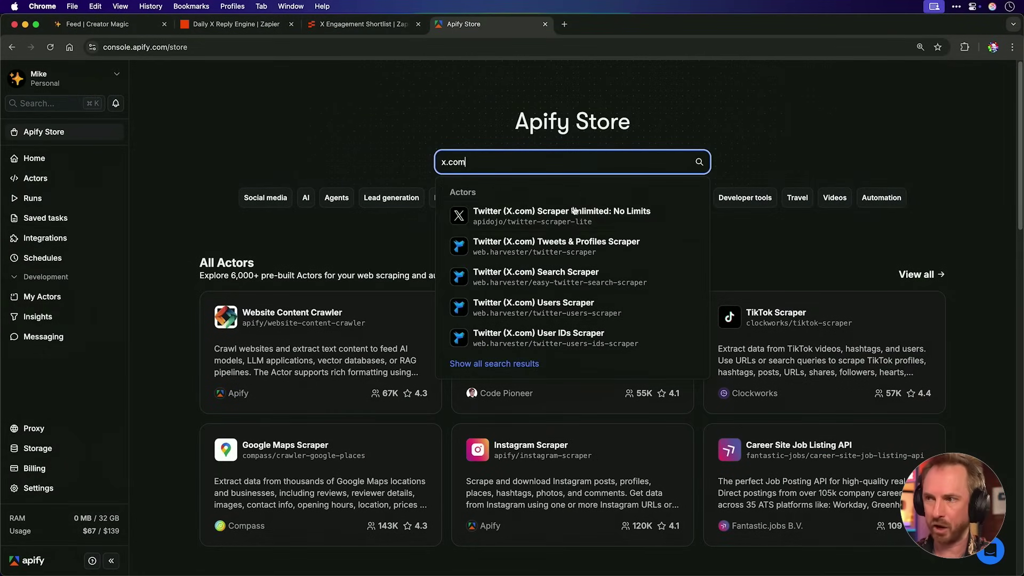
pyautogui.click(573, 210)
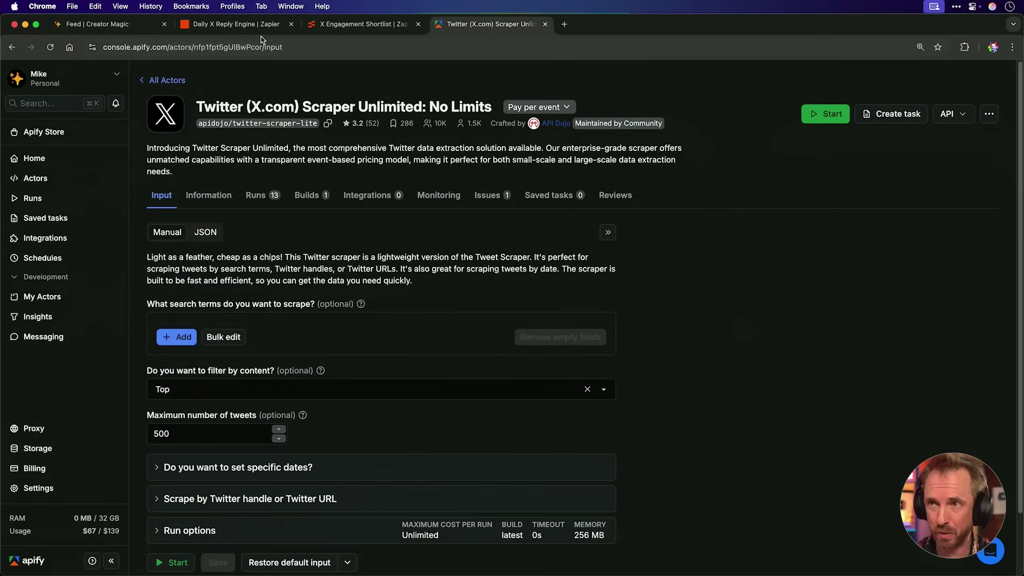
# Step: Run the X scraper on 'ai min_replies:100 lang:en -filter:links' with a 10-tweet limit
pyautogui.click(186, 337)
pyautogui.write('ai min_replies:100 lang:en -filter:links')
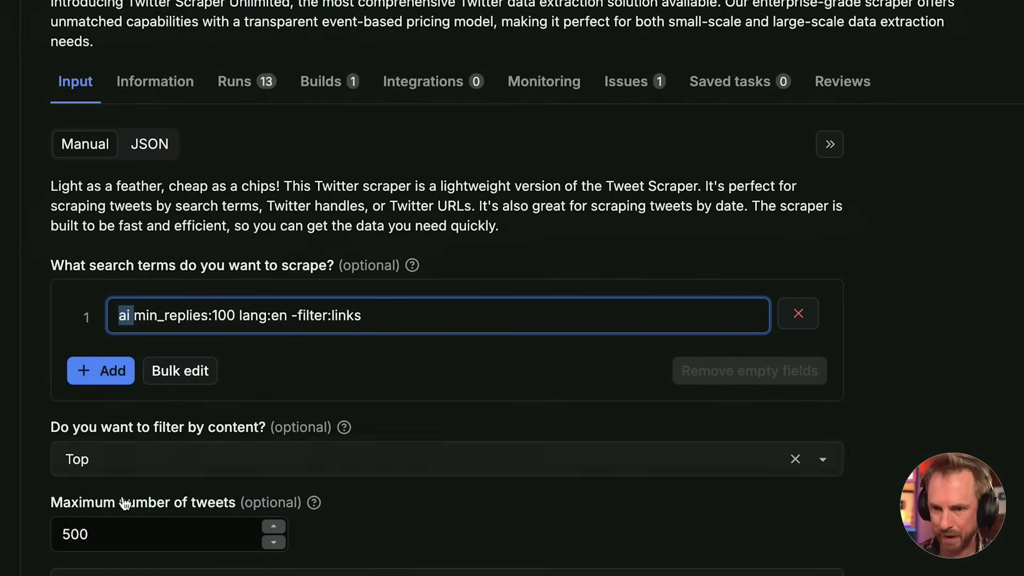
pyautogui.doubleClick(67, 519)
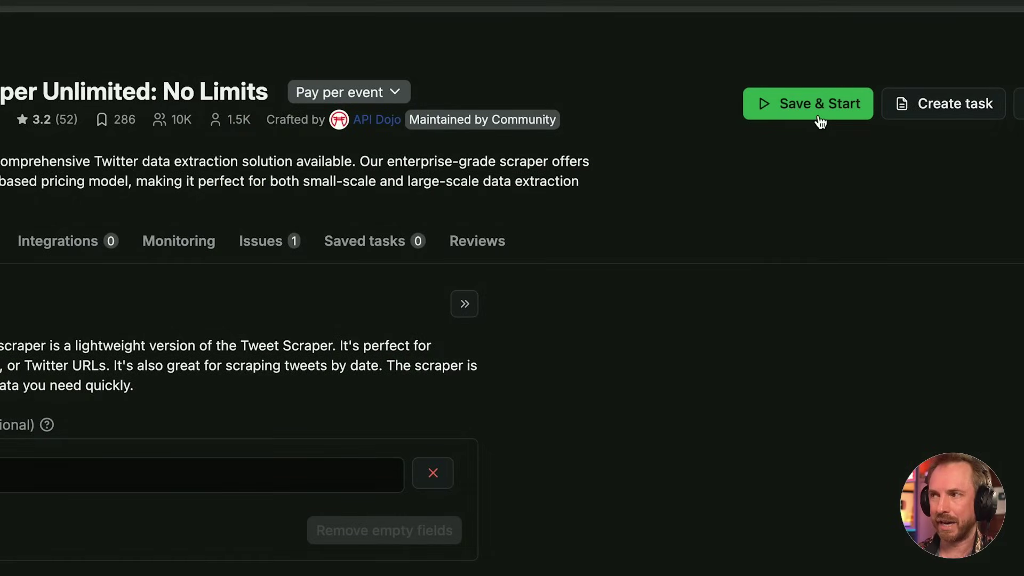
pyautogui.click(820, 120)
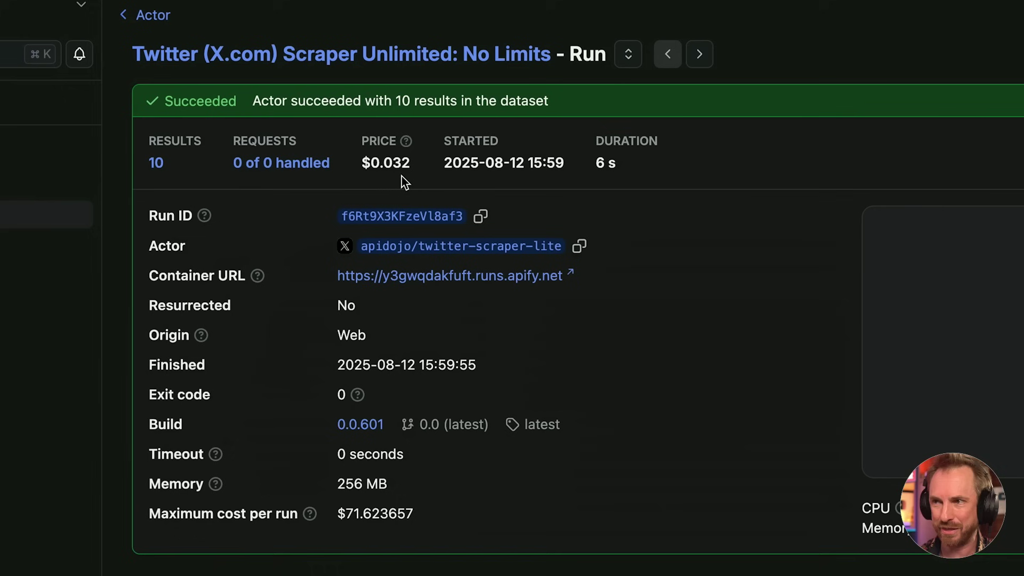
pyautogui.scroll(-5, 564, 204)
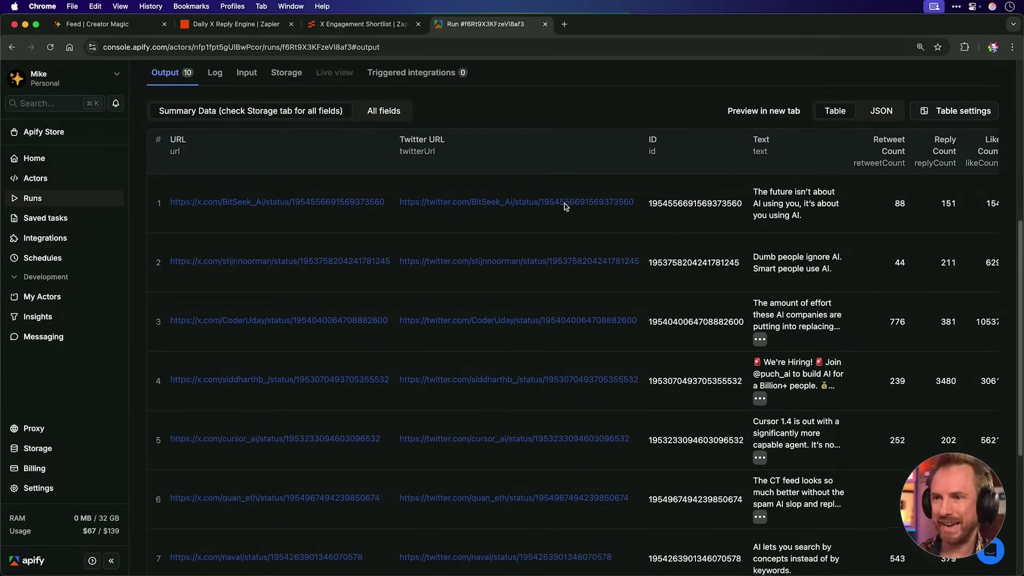
pyautogui.scroll(-1, 564, 203)
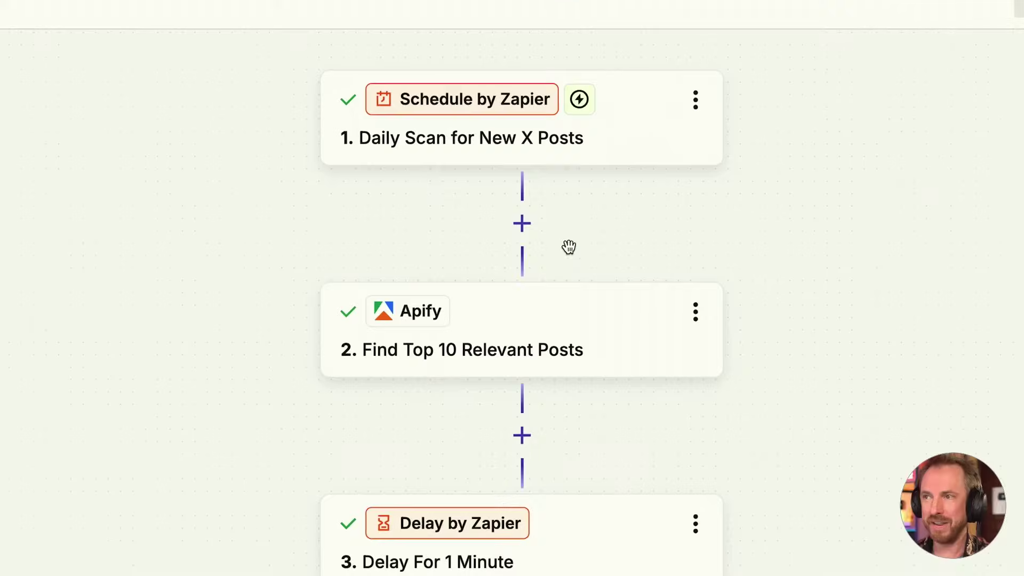
# Step: Inspect the daily Schedule trigger, then open the Find Top 10 Relevant Posts Apify step
pyautogui.click(562, 164)
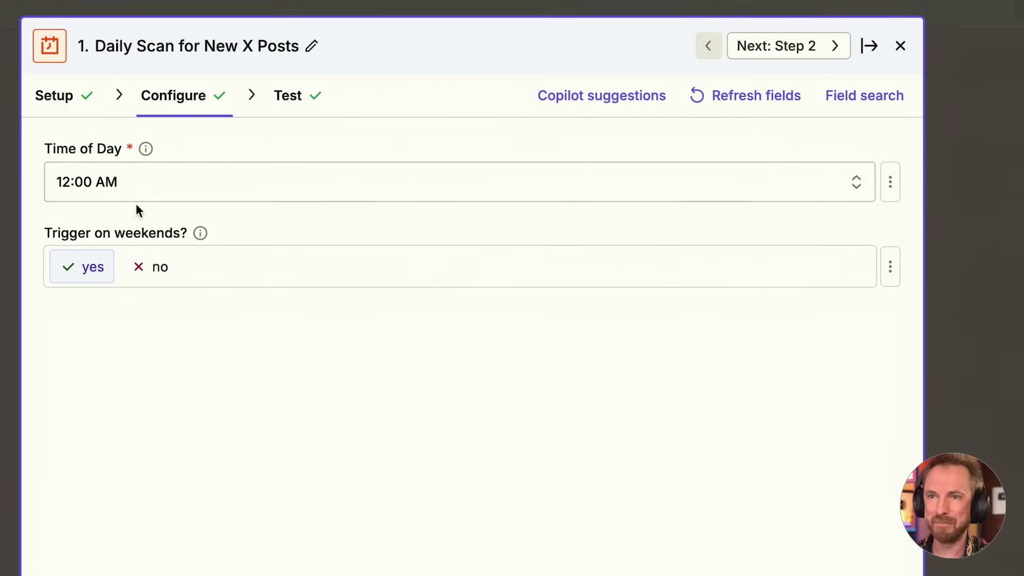
pyautogui.click(928, 214)
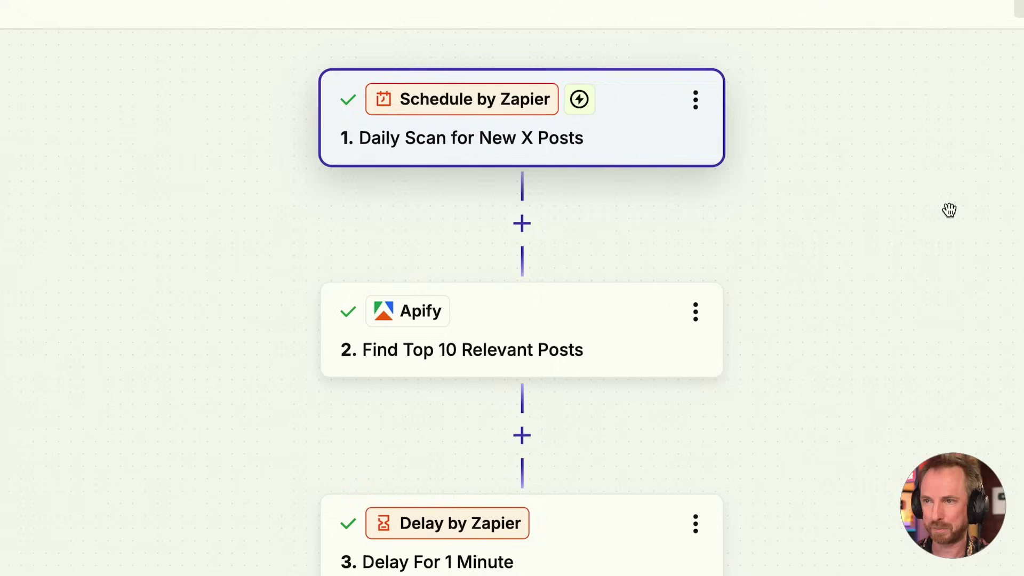
pyautogui.click(523, 332)
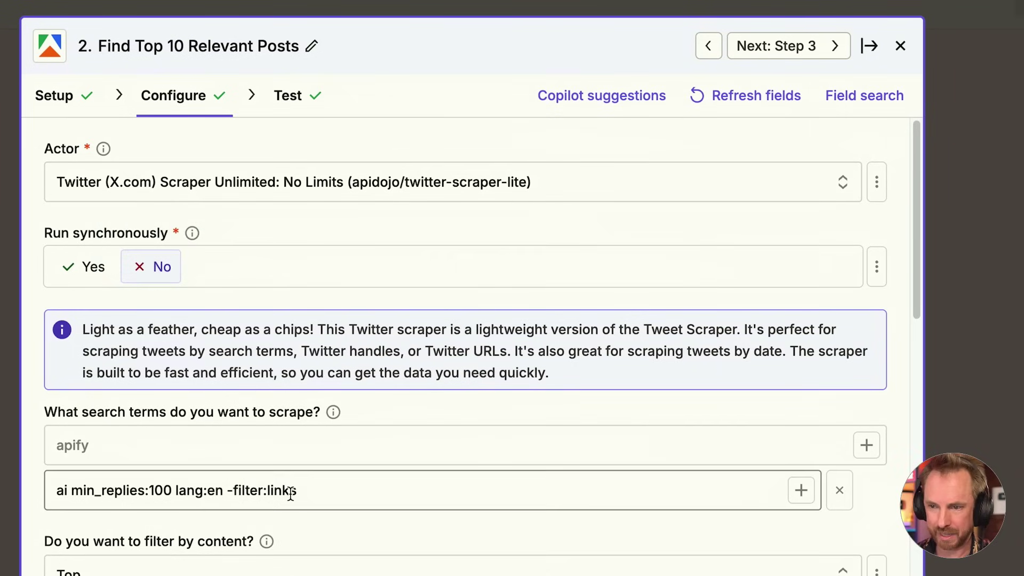
# Step: Review the Apify step's search query and the sample run ID in its test output
pyautogui.moveTo(299, 490); pyautogui.dragTo(35, 501)
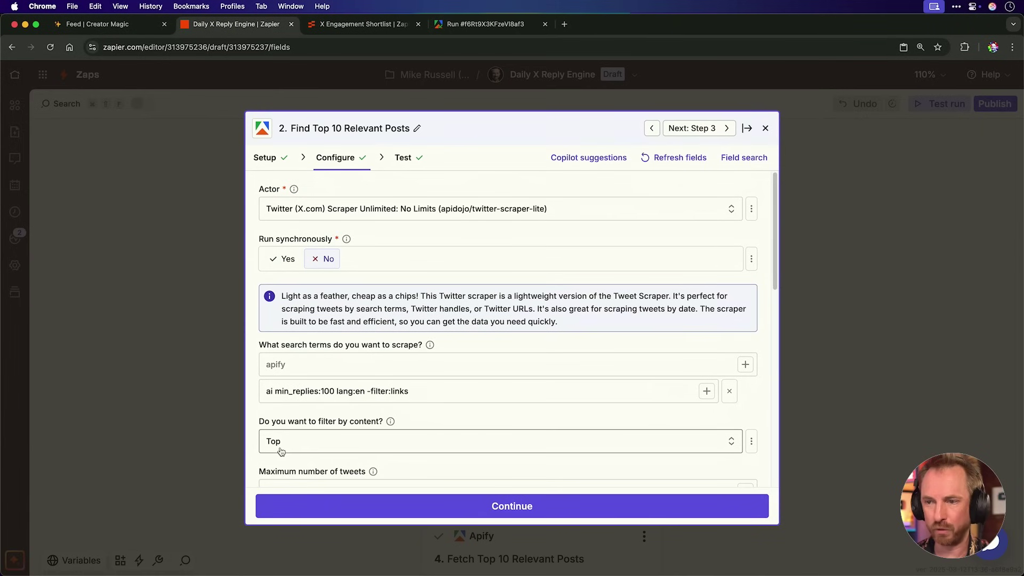
pyautogui.scroll(-3, 281, 452)
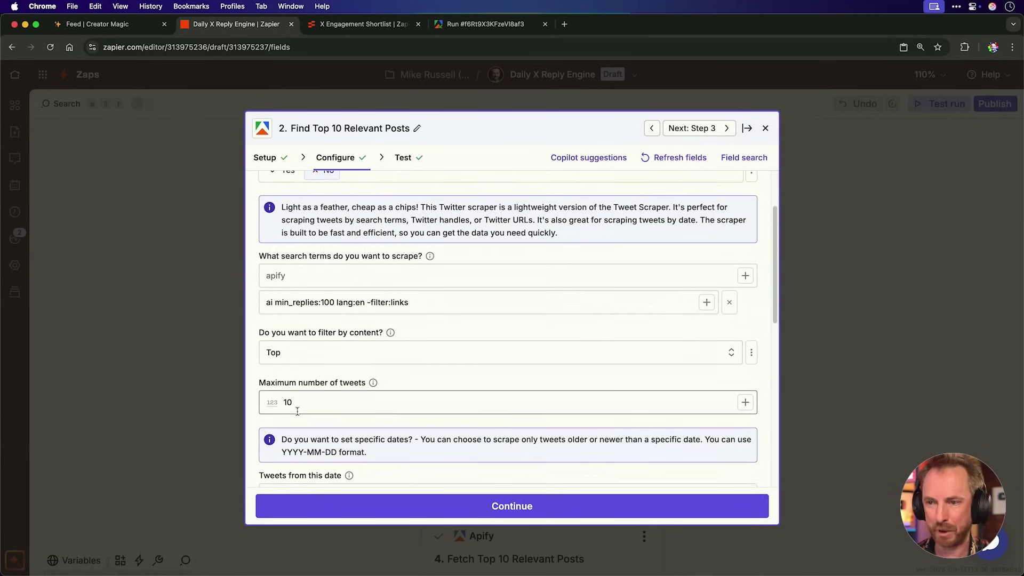
pyautogui.scroll(-5, 297, 411)
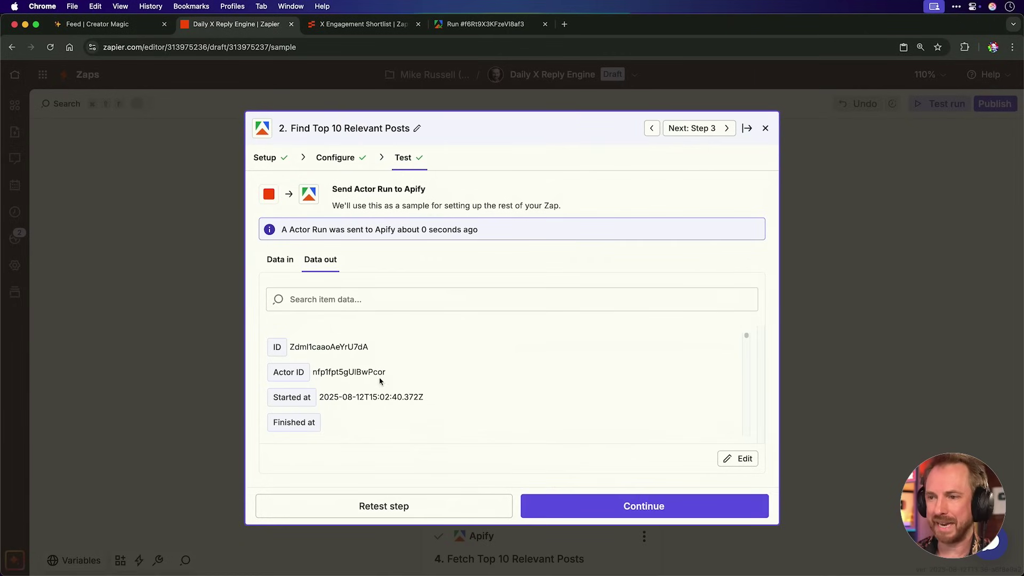
pyautogui.scroll(-4, 321, 365)
pyautogui.scroll(-1, 321, 365)
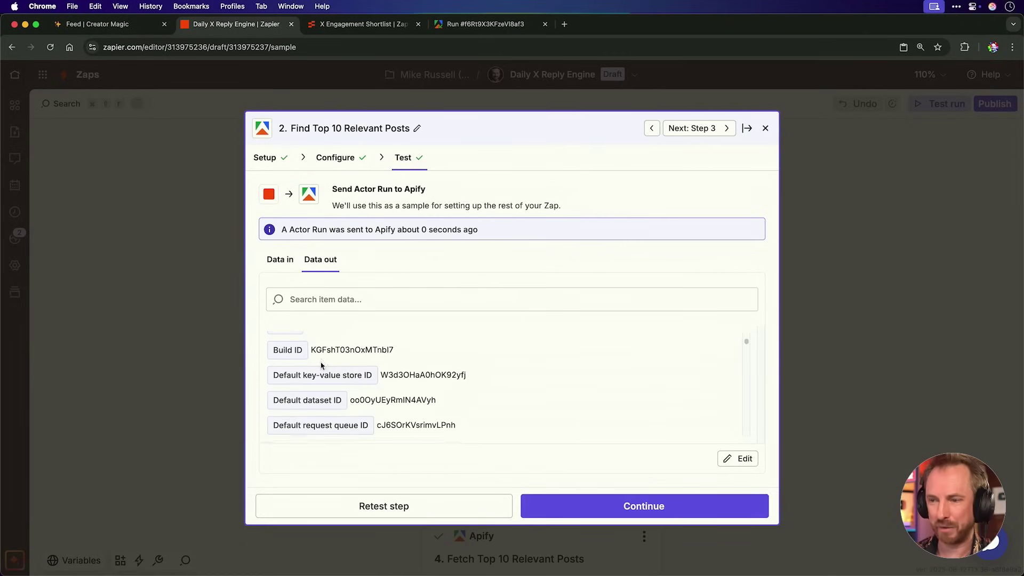
pyautogui.scroll(-3, 321, 365)
pyautogui.scroll(-3, 320, 367)
pyautogui.scroll(-3, 321, 368)
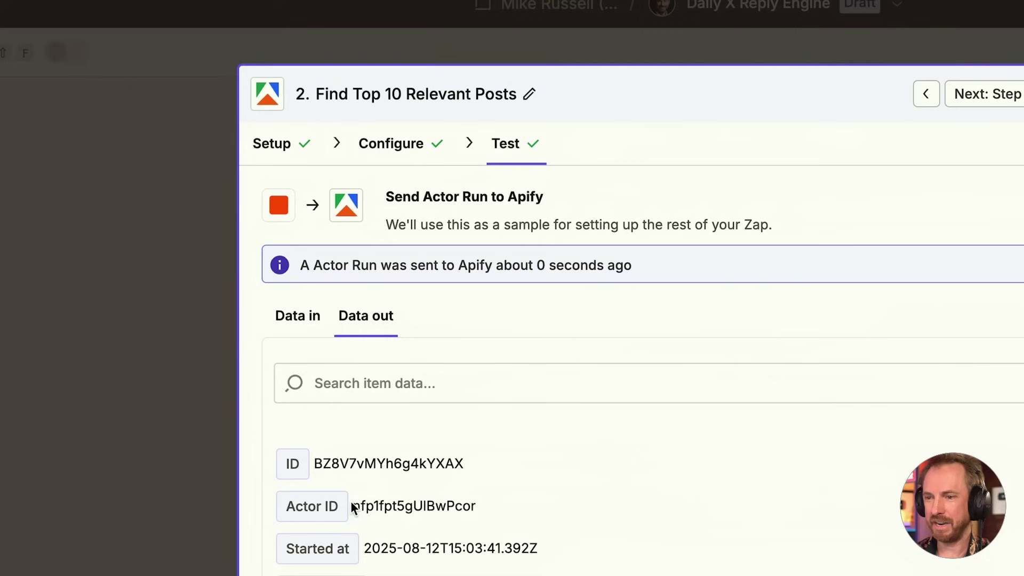
pyautogui.doubleClick(357, 467)
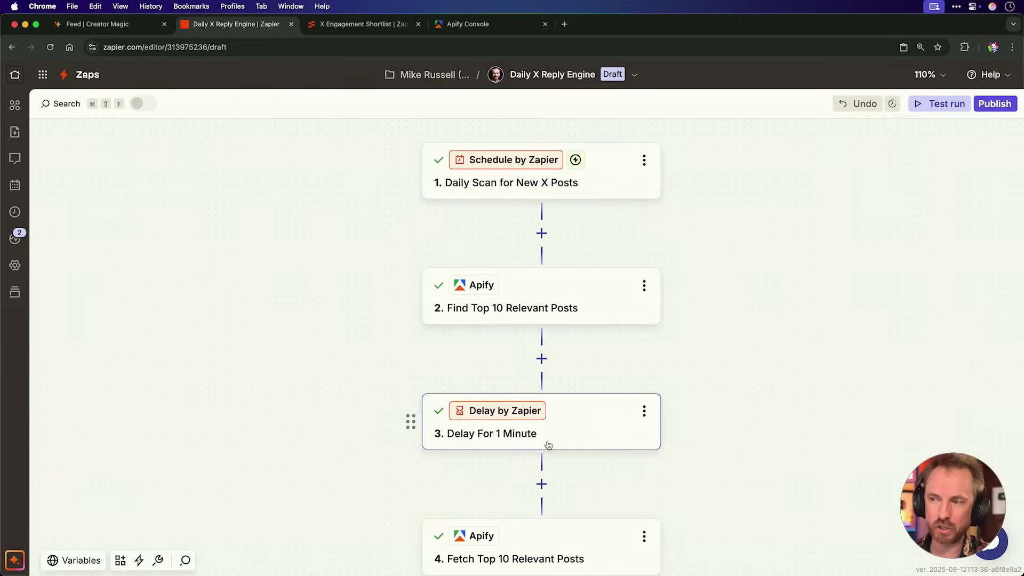
pyautogui.moveTo(541, 296)
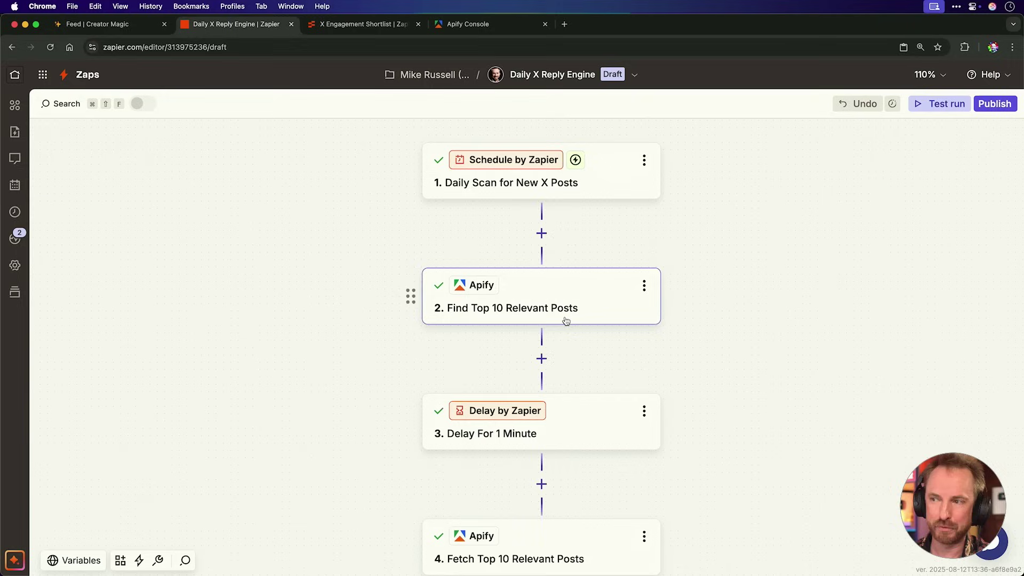
pyautogui.scroll(-3, 565, 321)
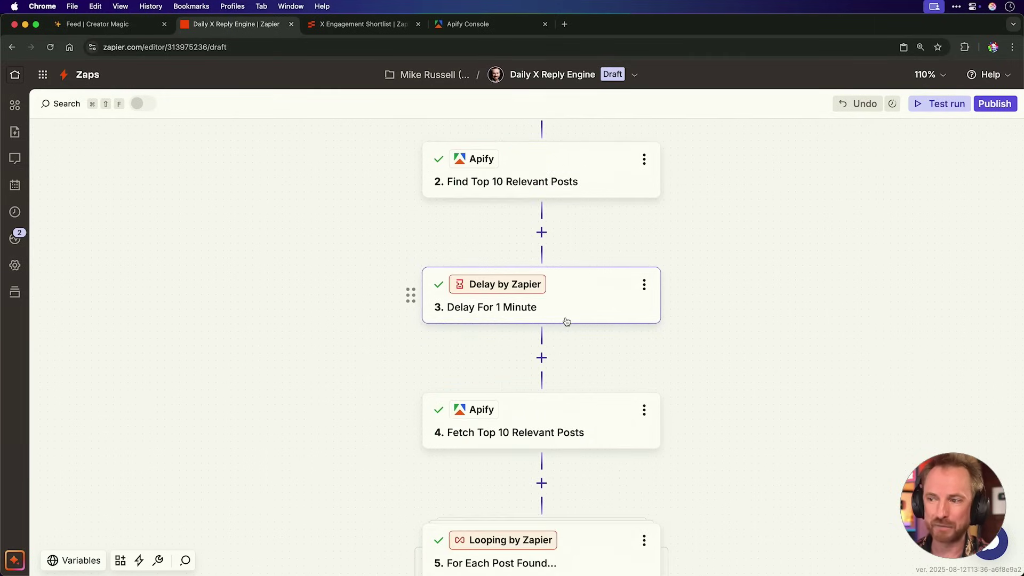
pyautogui.moveTo(541, 547)
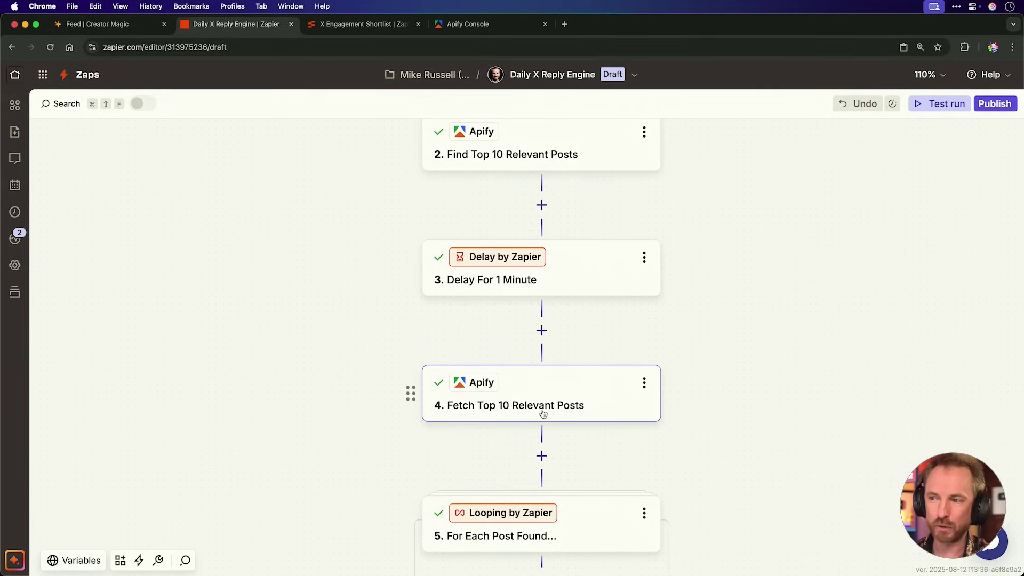
# Step: Retest step 4 for fresh tweets with text, URLs and author stats, then close it
pyautogui.click(592, 419)
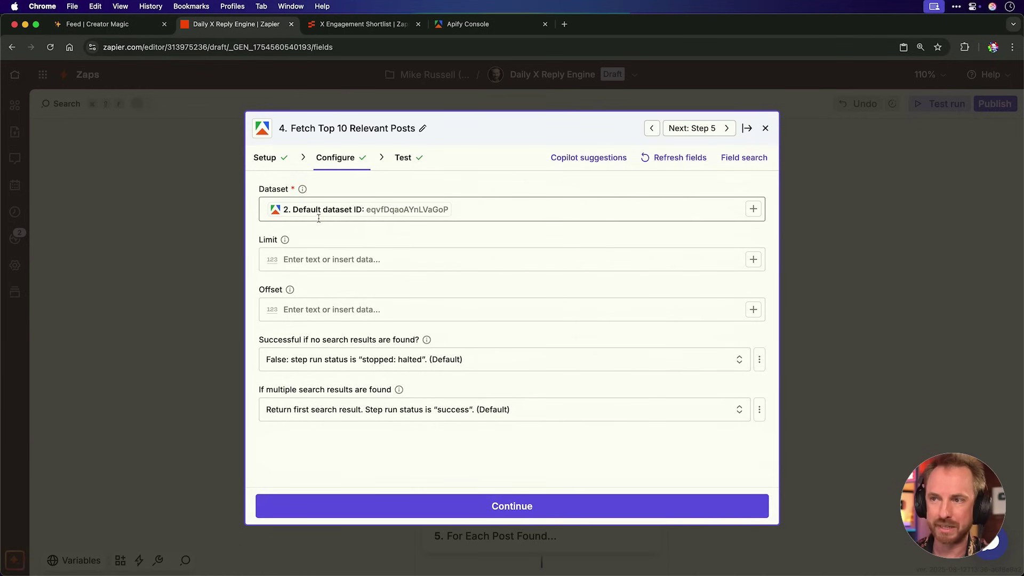
pyautogui.click(403, 158)
pyautogui.click(441, 507)
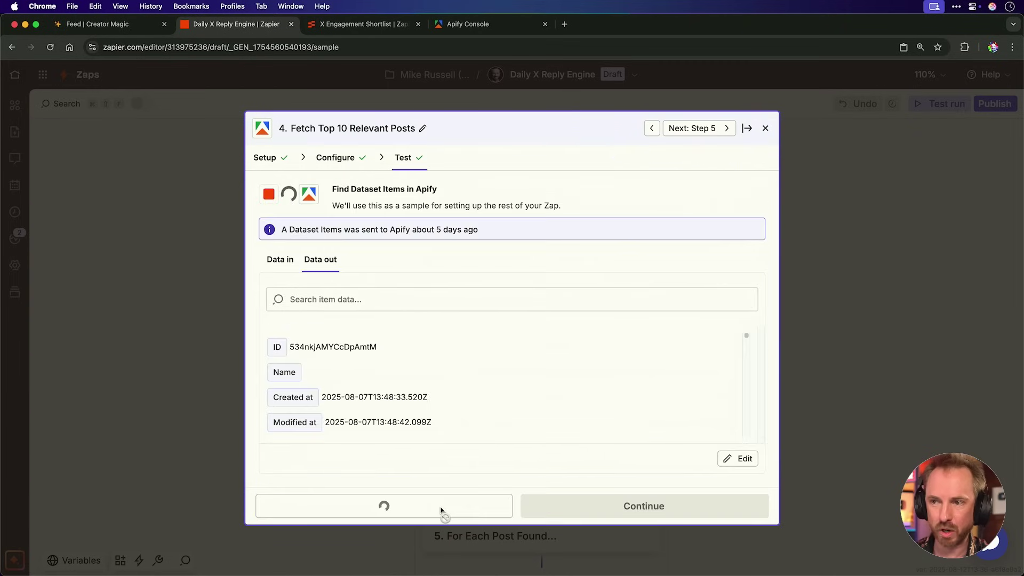
pyautogui.scroll(-5, 404, 405)
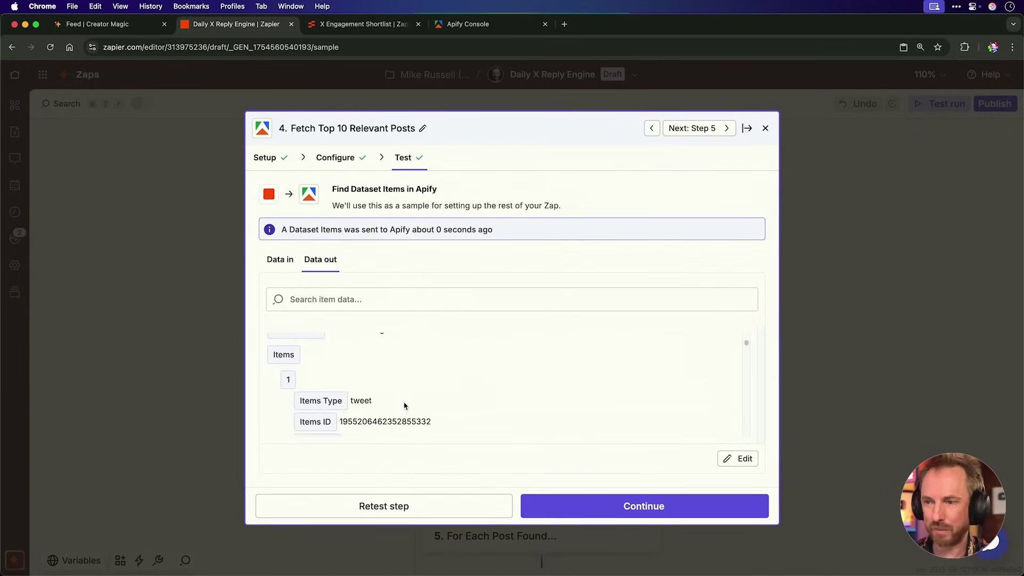
pyautogui.scroll(-5, 403, 405)
pyautogui.scroll(-5, 404, 406)
pyautogui.scroll(-5, 404, 405)
pyautogui.scroll(-5, 404, 406)
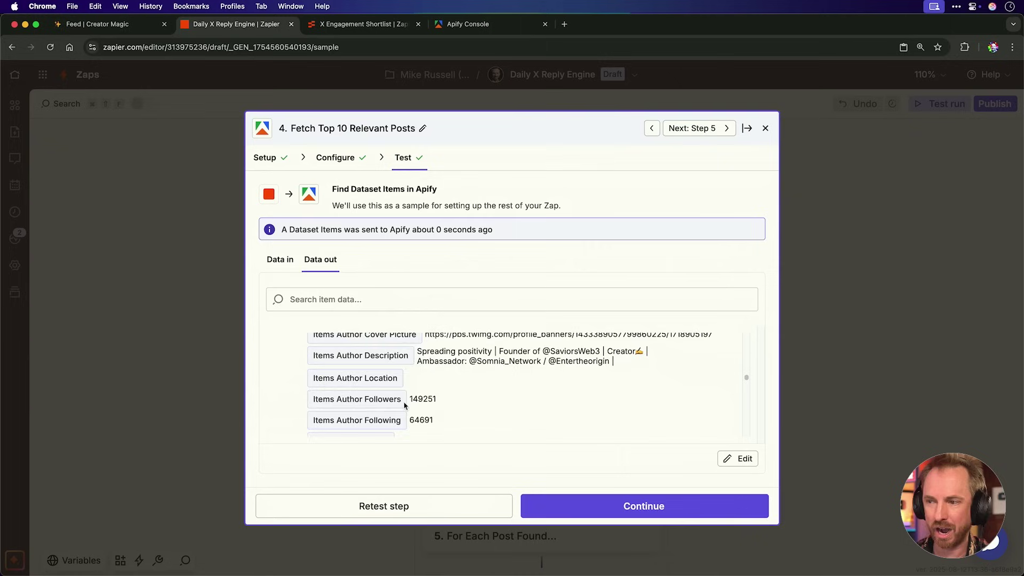
pyautogui.scroll(-5, 405, 405)
pyautogui.scroll(-5, 404, 405)
pyautogui.scroll(-5, 403, 406)
pyautogui.scroll(-5, 404, 406)
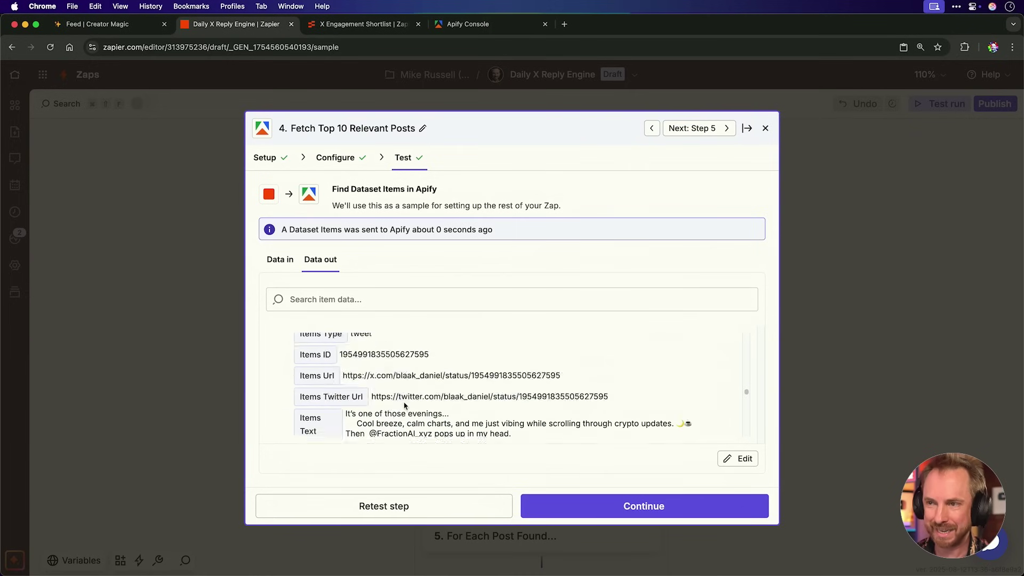
pyautogui.scroll(-5, 404, 406)
pyautogui.scroll(-5, 404, 401)
pyautogui.scroll(-5, 404, 400)
pyautogui.scroll(-5, 404, 401)
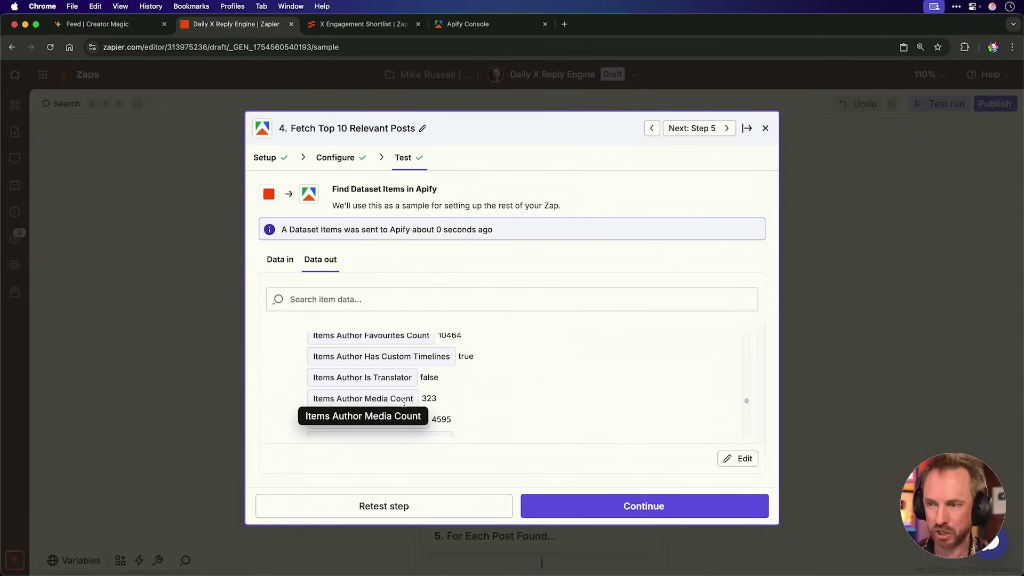
pyautogui.press('Escape')
pyautogui.scroll(-5, 701, 244)
pyautogui.scroll(-1, 701, 244)
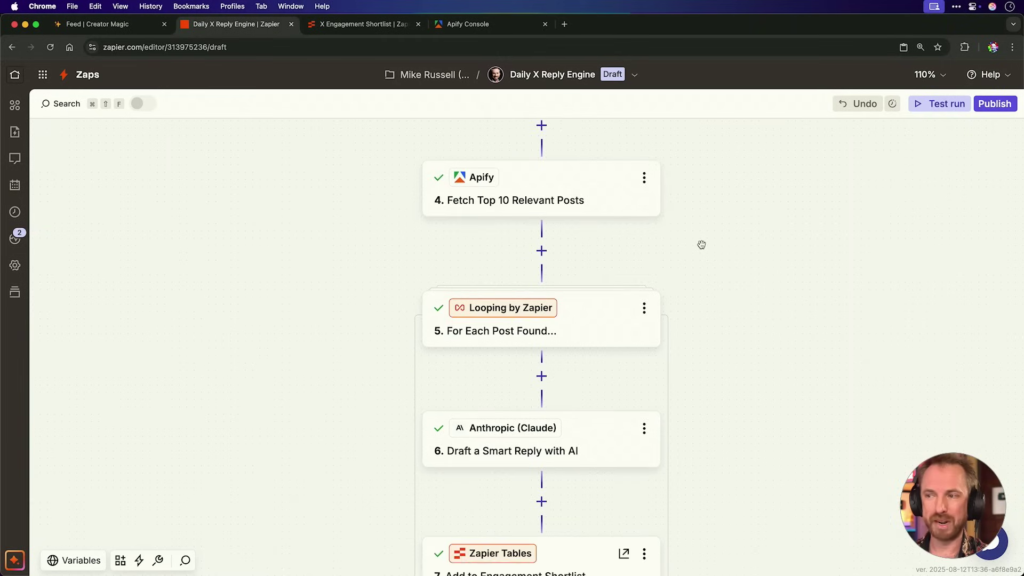
pyautogui.scroll(-2, 701, 243)
pyautogui.scroll(-1, 701, 244)
pyautogui.scroll(-1, 701, 245)
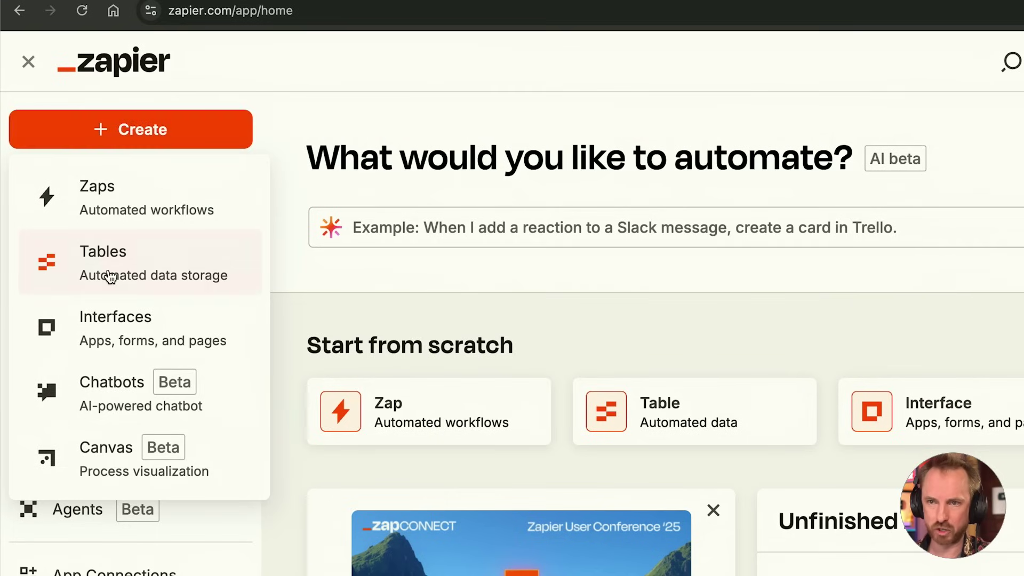
# Step: Create a blank X Engagement Shortlist table, then open the Zap's For Each Post Found step
pyautogui.click(109, 276)
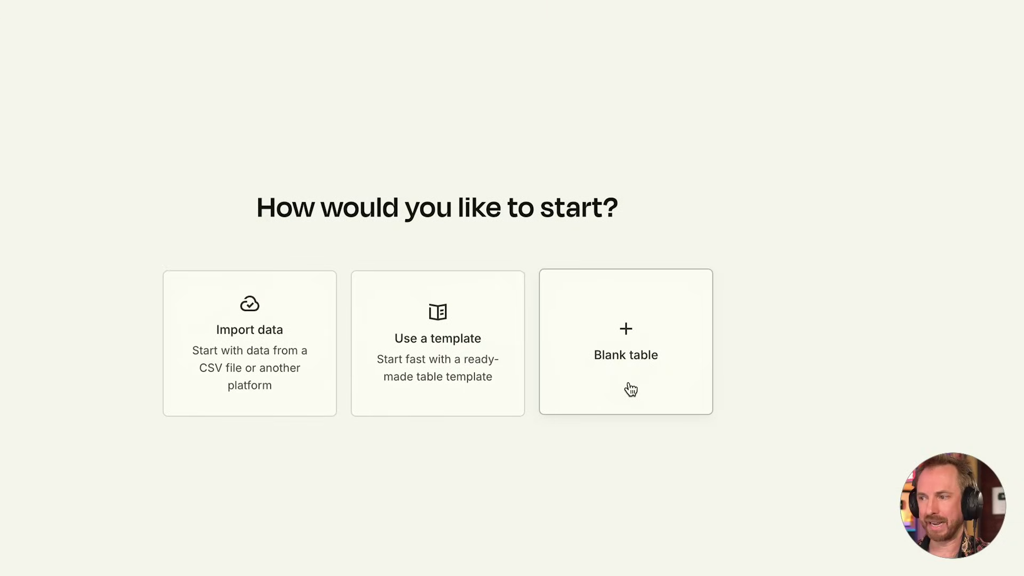
pyautogui.click(630, 388)
pyautogui.write('X Engag')
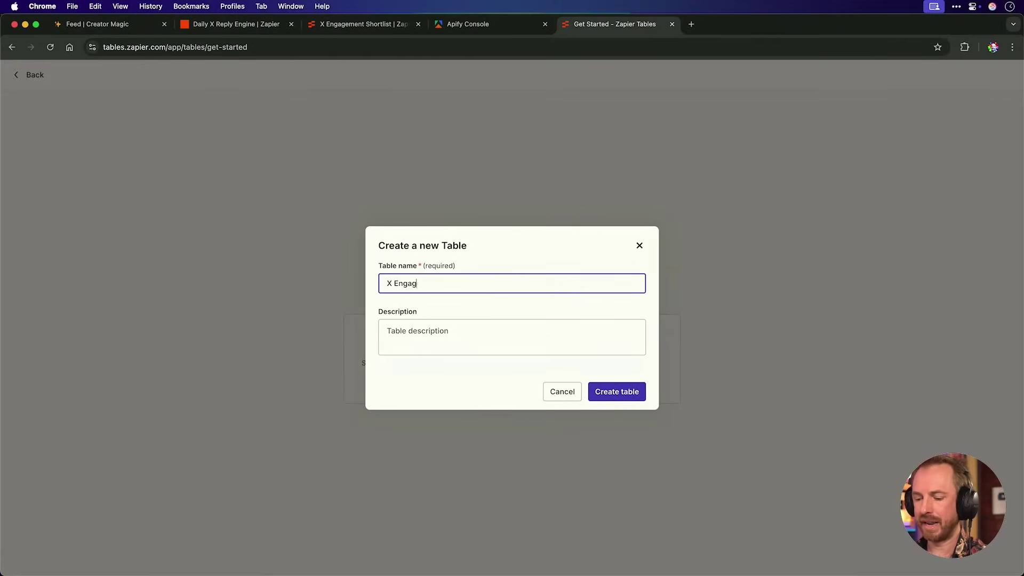
pyautogui.write('tl')
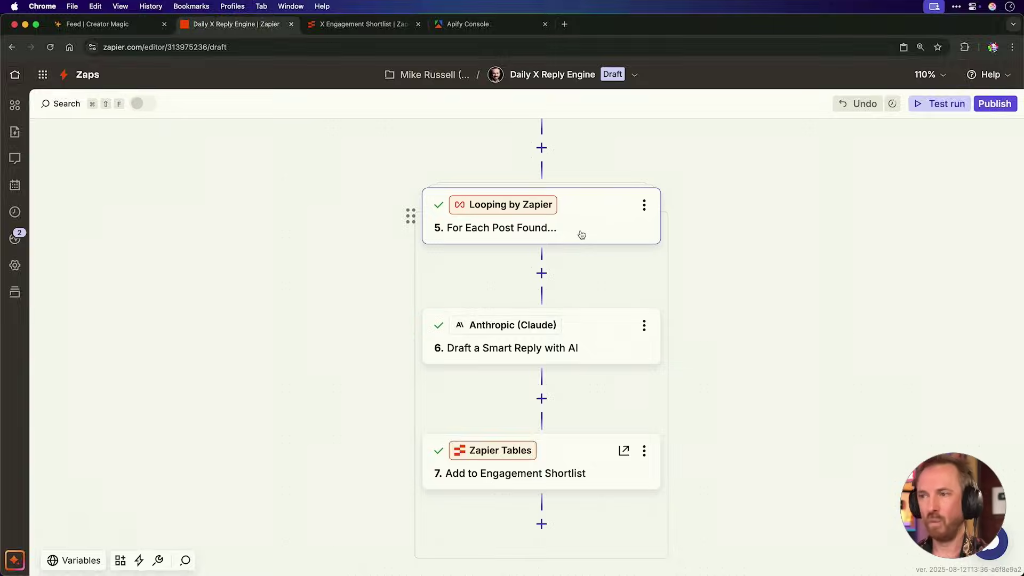
pyautogui.click(579, 237)
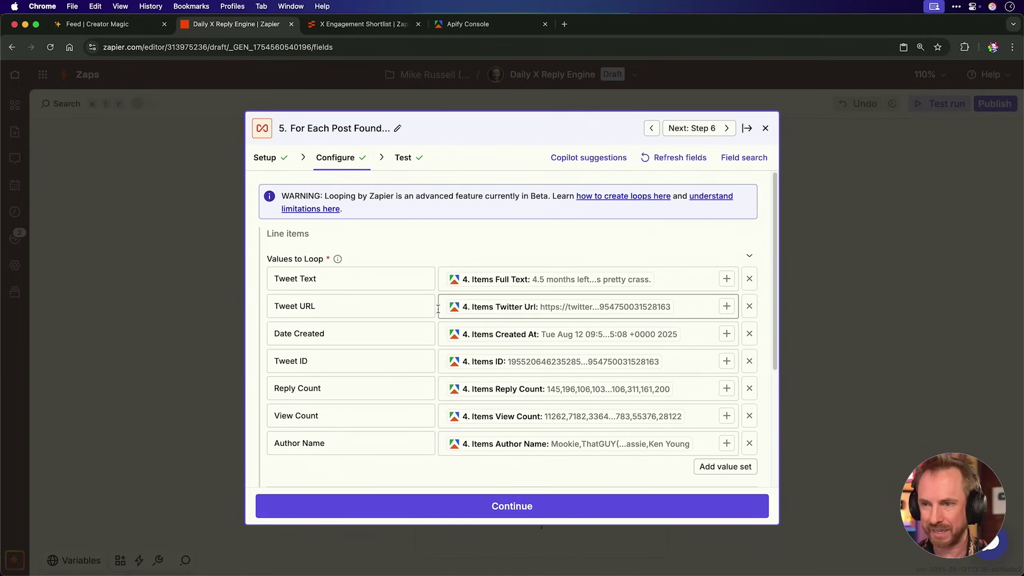
pyautogui.scroll(-1, 438, 309)
pyautogui.scroll(-1, 437, 309)
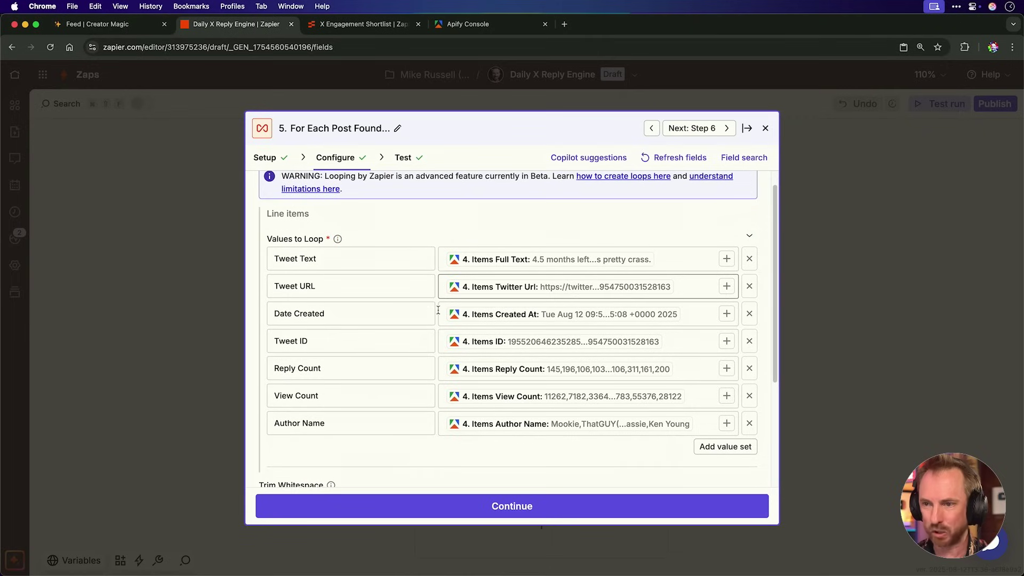
pyautogui.scroll(-2, 429, 394)
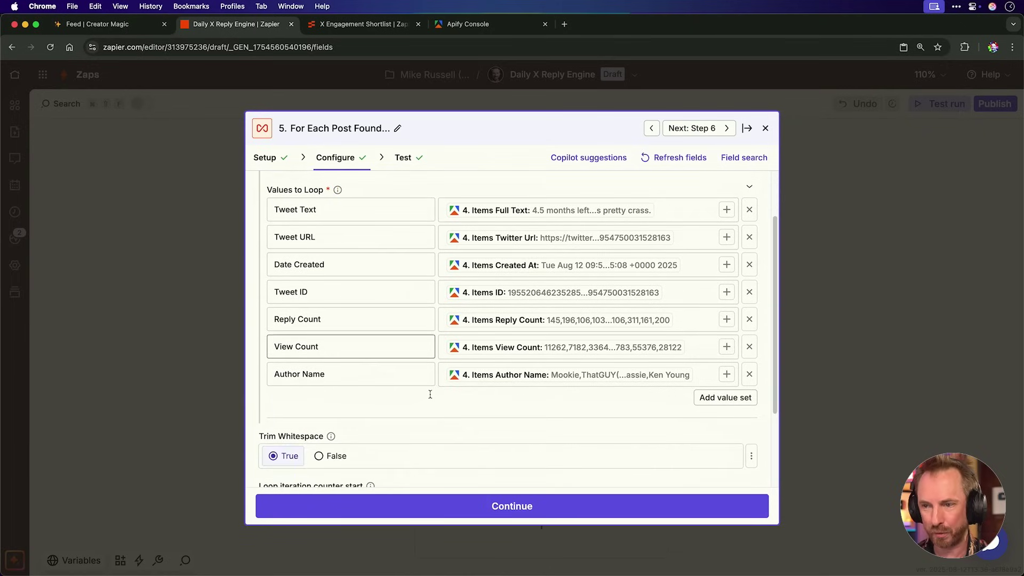
pyautogui.scroll(-1, 430, 394)
pyautogui.scroll(-3, 430, 400)
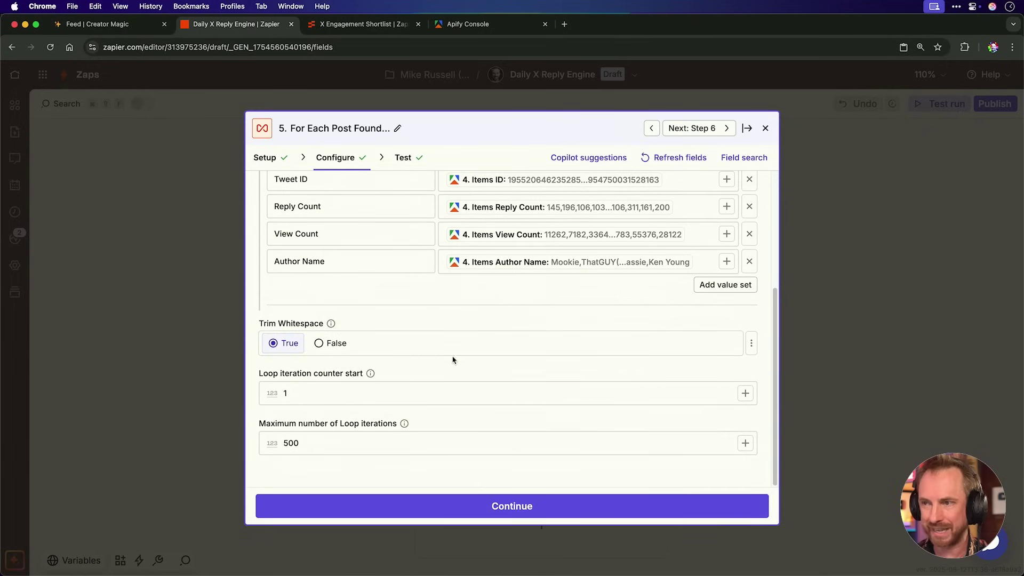
pyautogui.scroll(5, 453, 360)
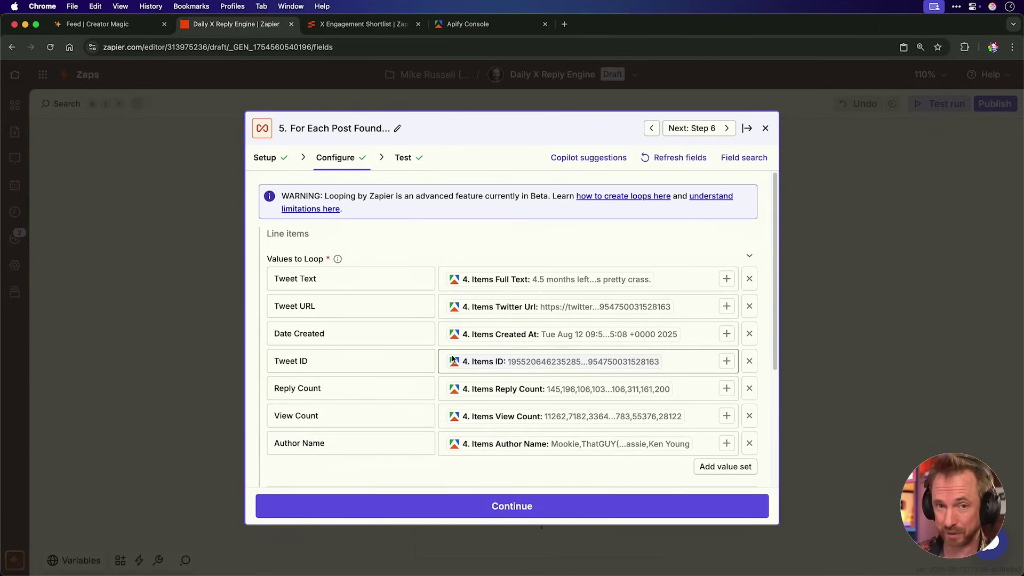
# Step: Close the For Each Post Found loop editor after reviewing its seven tweet mappings
pyautogui.press('Escape')
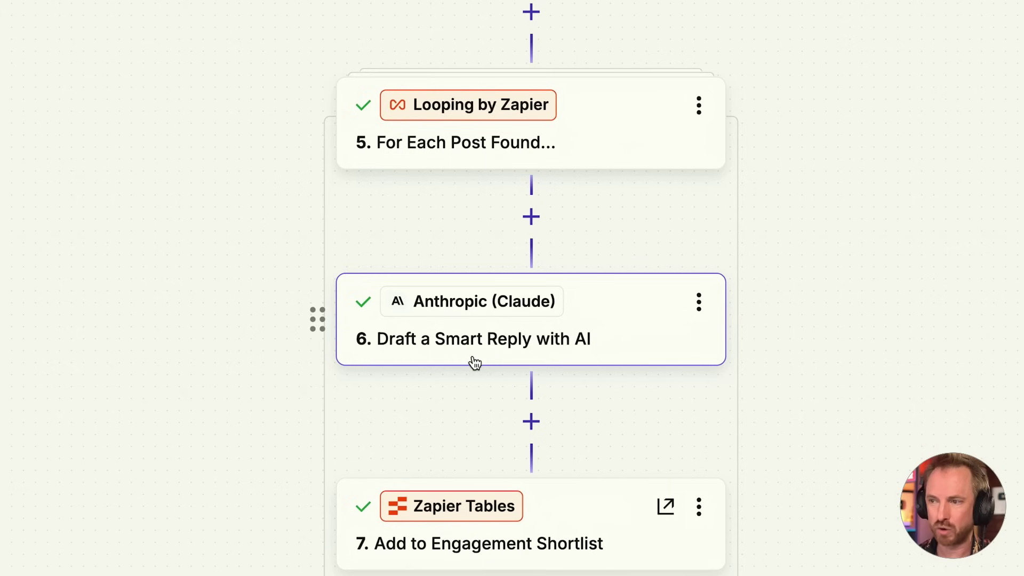
pyautogui.click(566, 361)
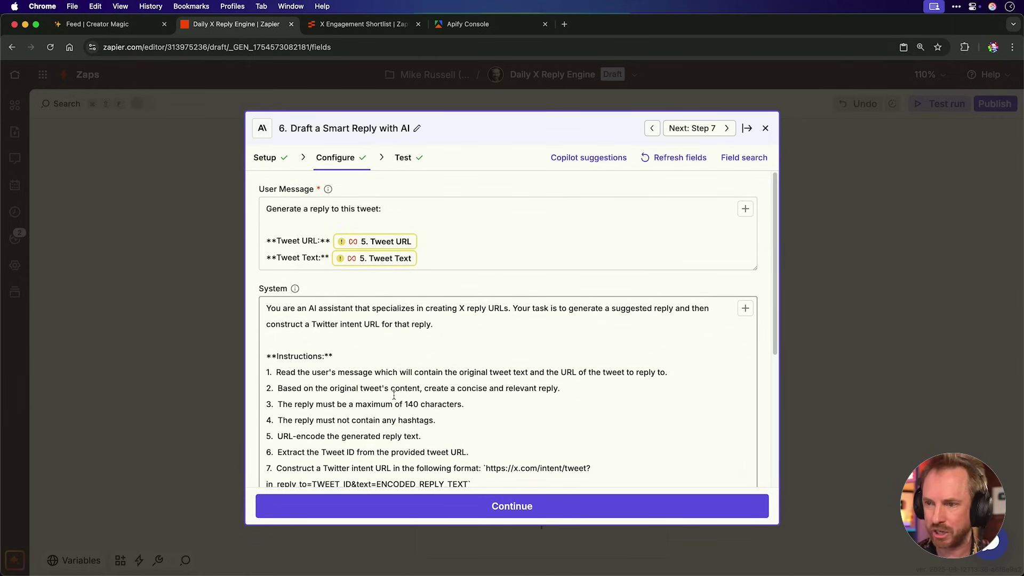
pyautogui.scroll(-1, 393, 395)
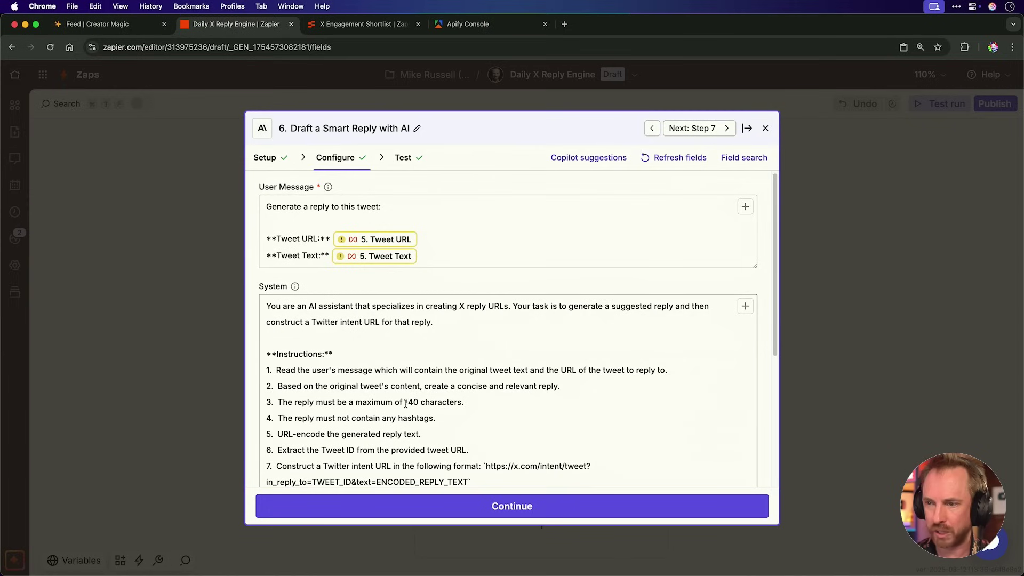
pyautogui.doubleClick(405, 402)
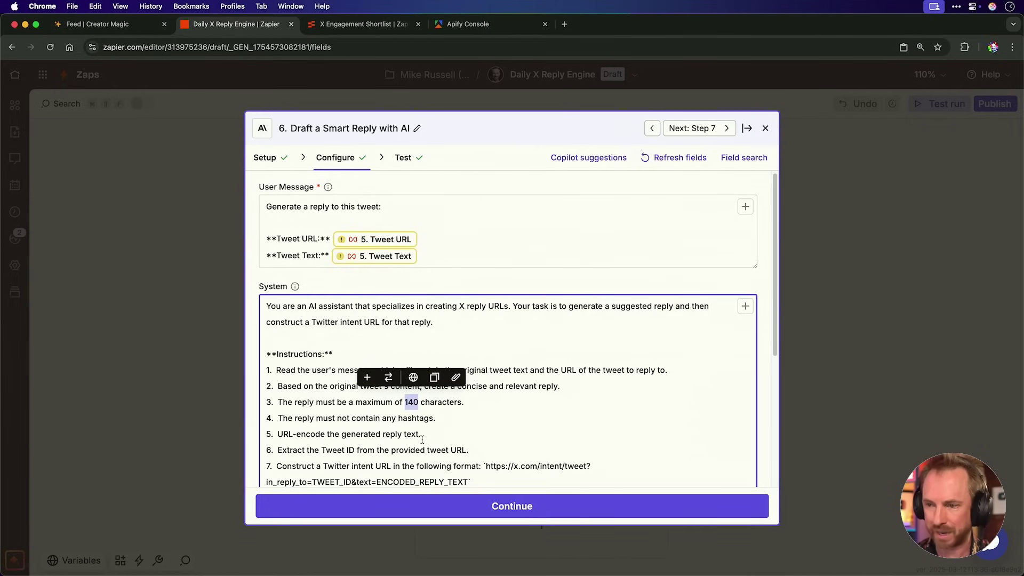
pyautogui.scroll(-3, 422, 438)
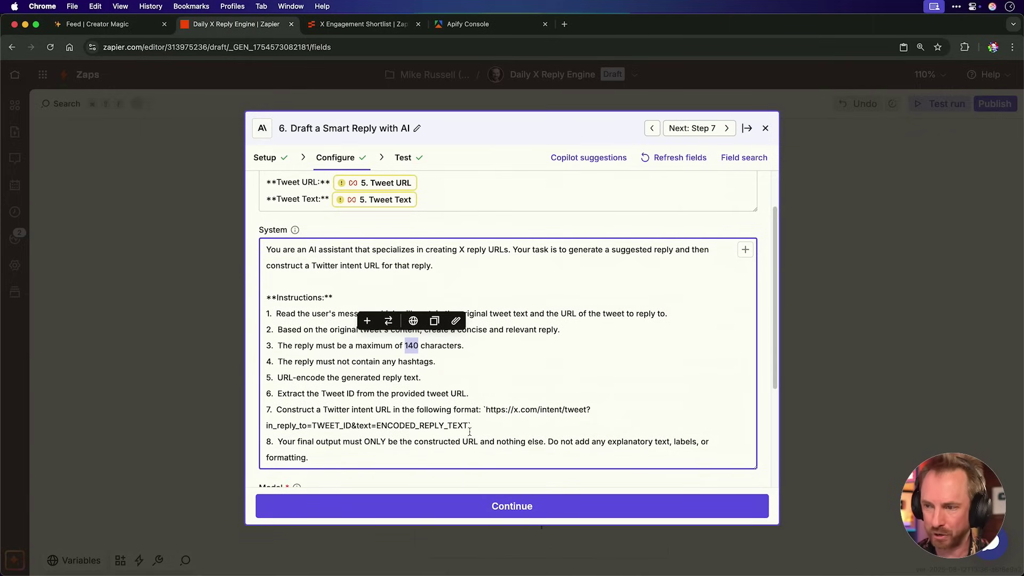
pyautogui.scroll(-1, 472, 425)
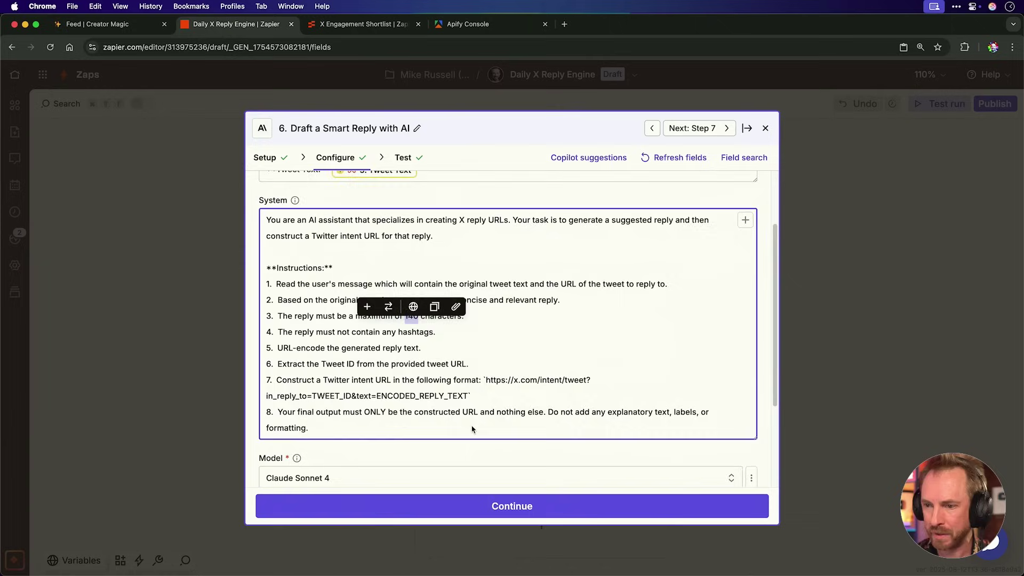
pyautogui.scroll(-4, 432, 408)
pyautogui.click(327, 343)
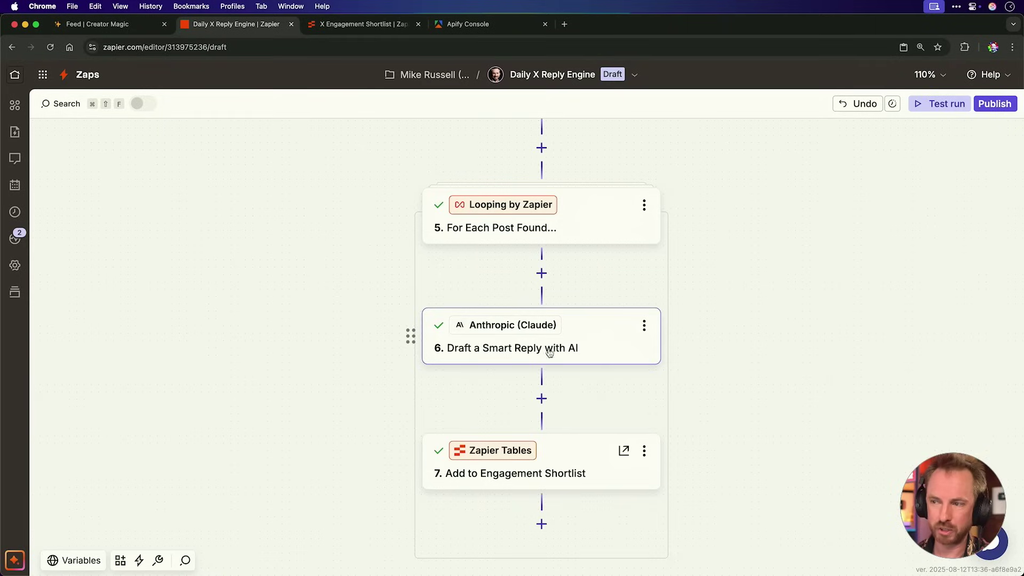
# Step: Add a ChatGPT Conversation step on the OpenAI account, then open the shortlist step's mapping
pyautogui.click(542, 397)
pyautogui.write('chatgp')
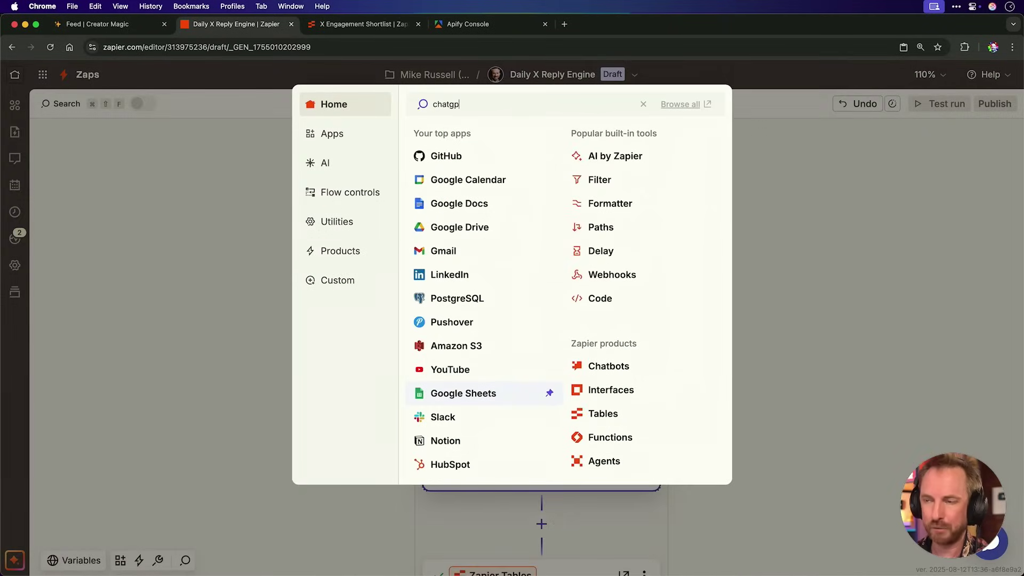
pyautogui.write('t')
pyautogui.click(430, 134)
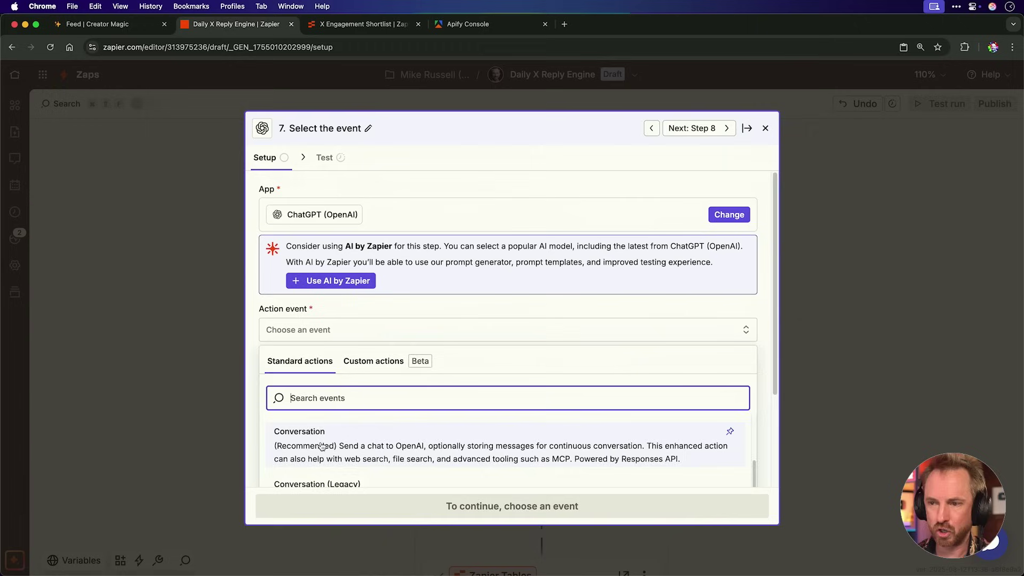
pyautogui.click(322, 446)
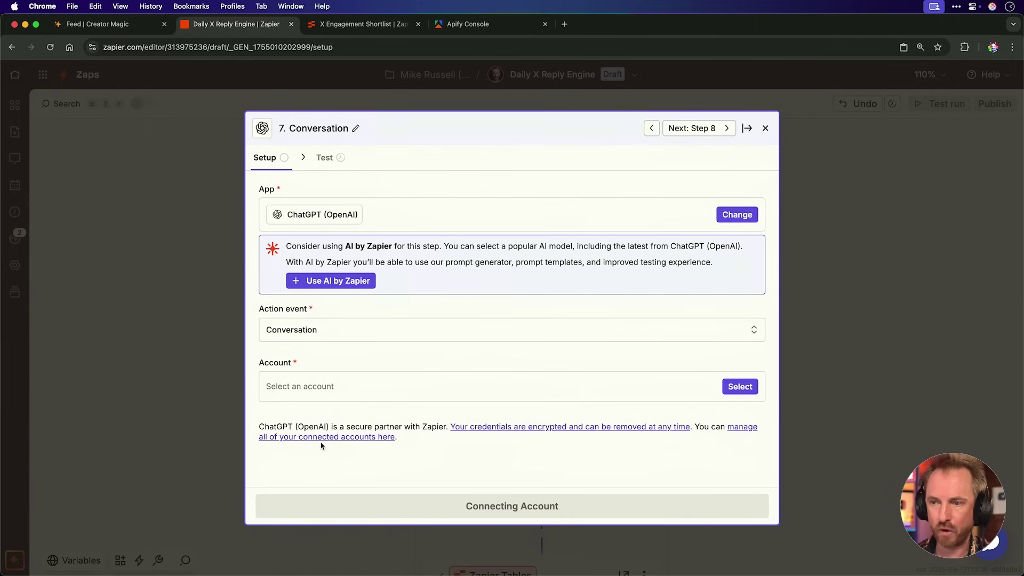
pyautogui.click(732, 377)
pyautogui.click(344, 428)
pyautogui.click(318, 214)
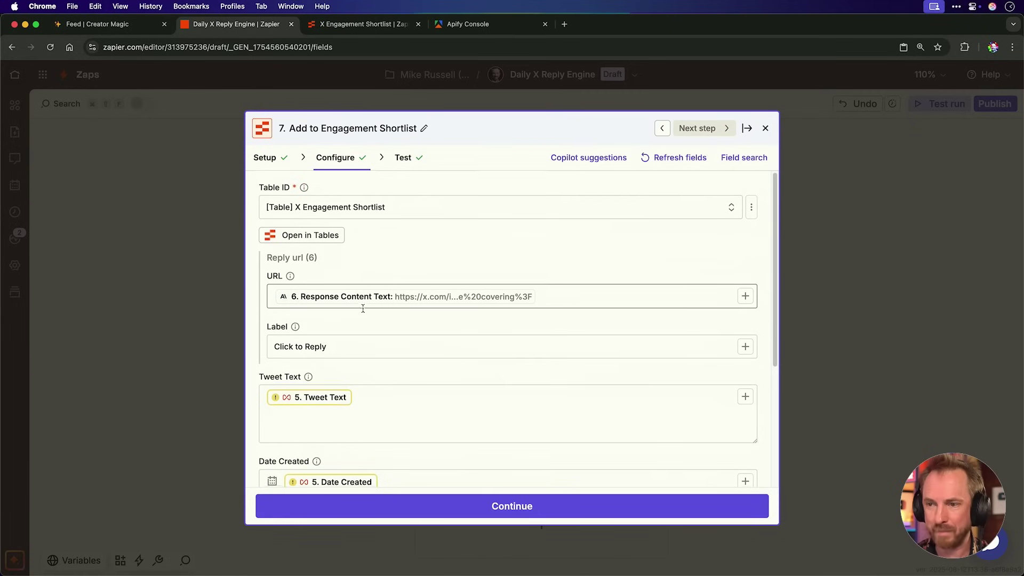
pyautogui.scroll(-2, 363, 308)
pyautogui.scroll(-2, 362, 308)
pyautogui.scroll(-1, 363, 308)
pyautogui.scroll(-1, 362, 308)
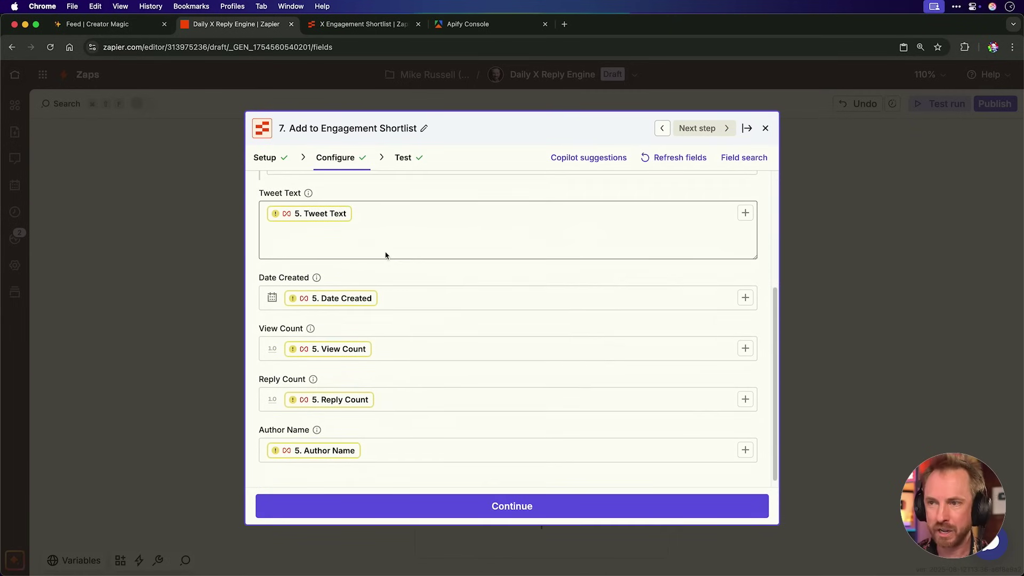
pyautogui.write('/')
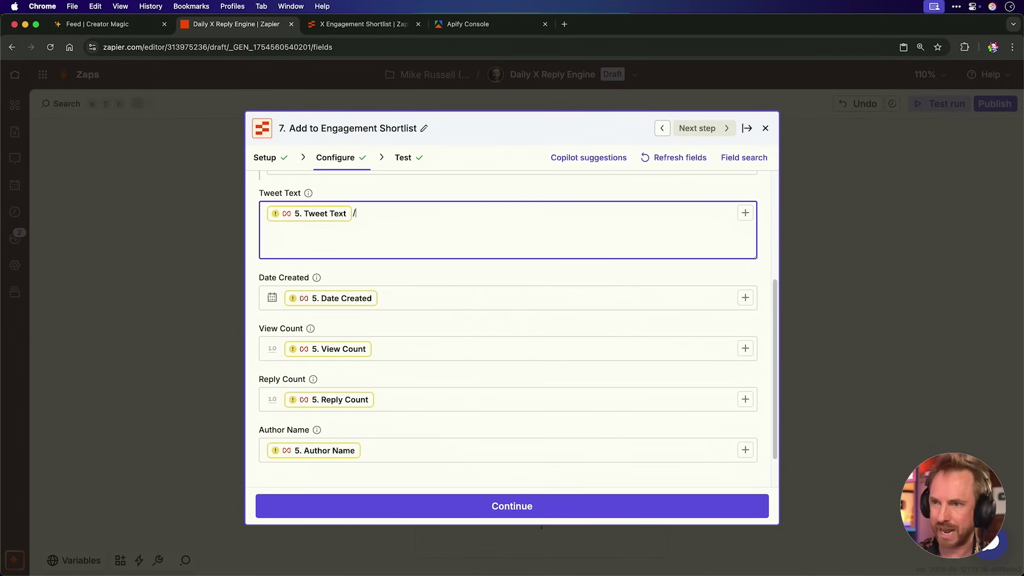
pyautogui.scroll(-1, 401, 421)
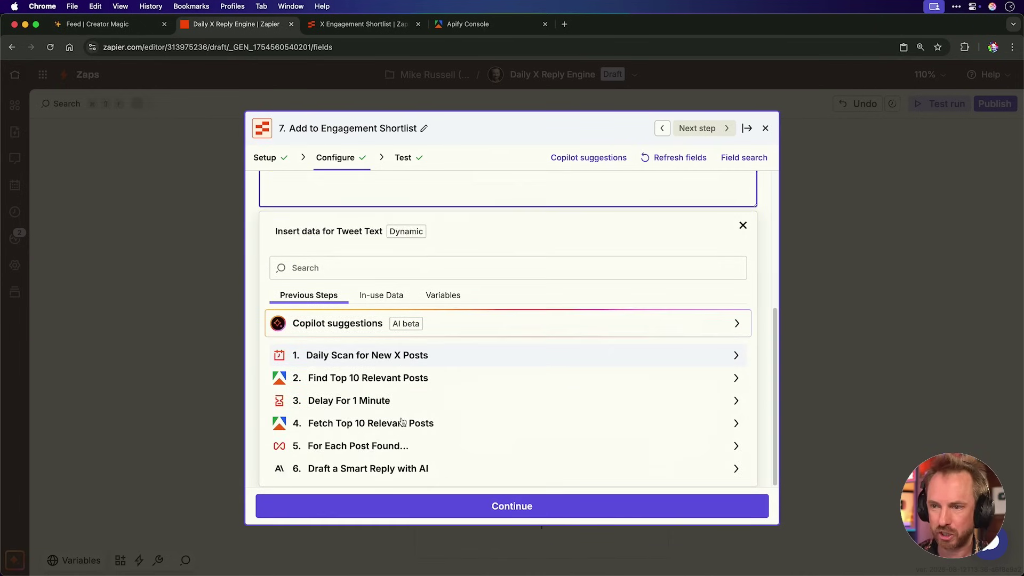
pyautogui.scroll(3, 375, 331)
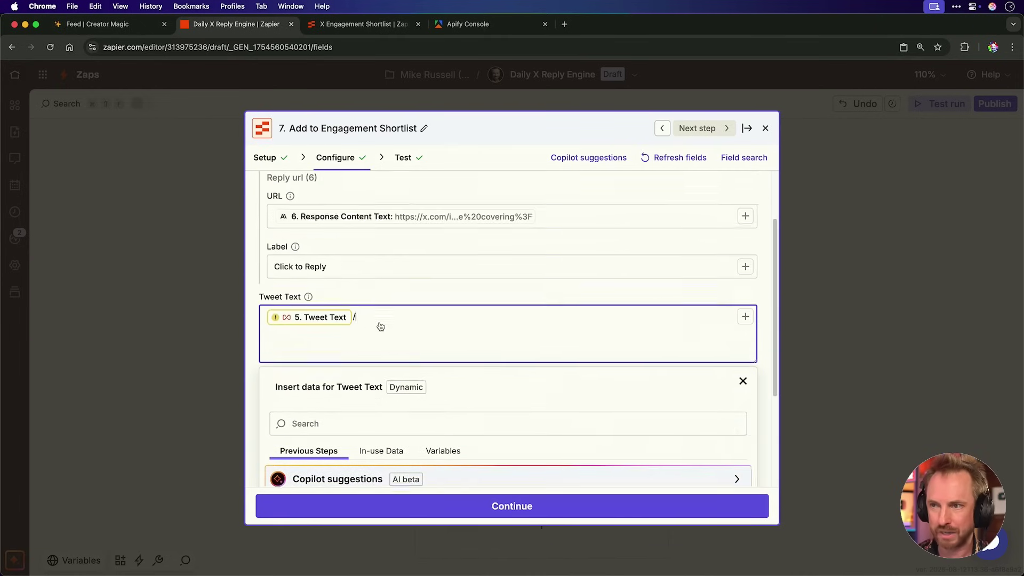
# Step: Remove the stray slash from Tweet Text and view the shortlist step's test result
pyautogui.press('BackSpace')
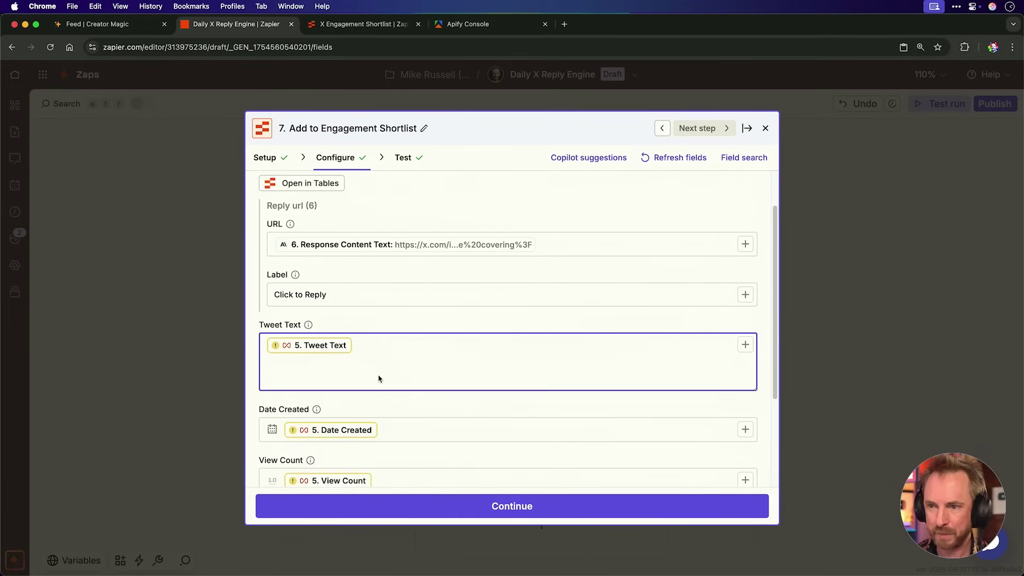
pyautogui.scroll(-3, 378, 376)
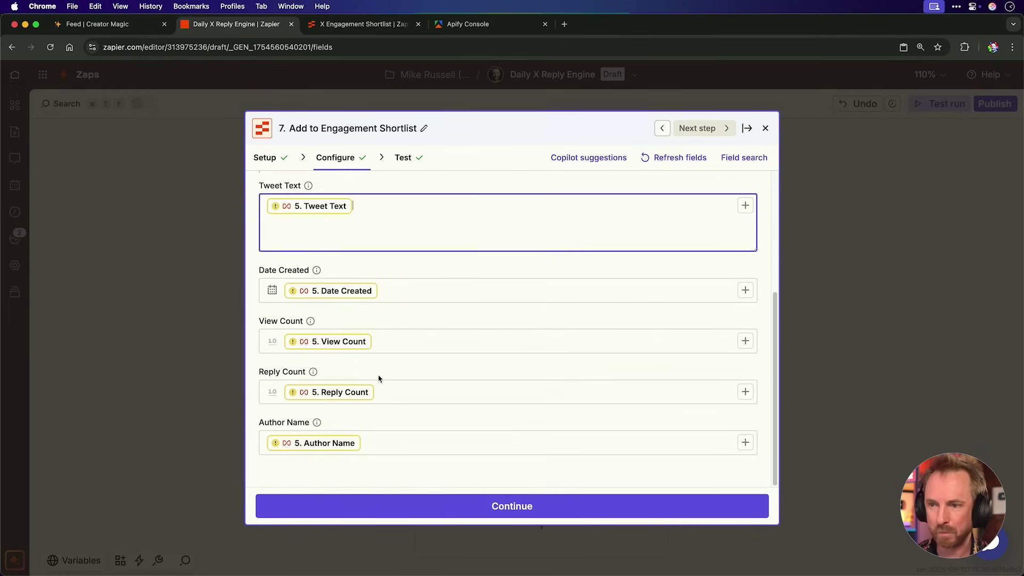
pyautogui.click(415, 164)
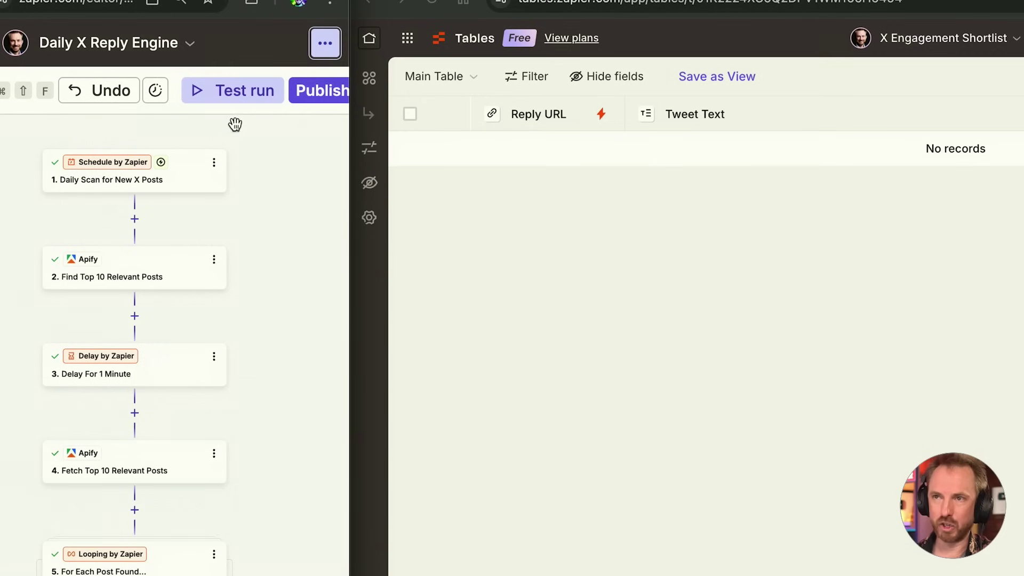
# Step: Run a full zap test, then maximise the X Engagement Shortlist table to view its 10 tweets
pyautogui.click(214, 105)
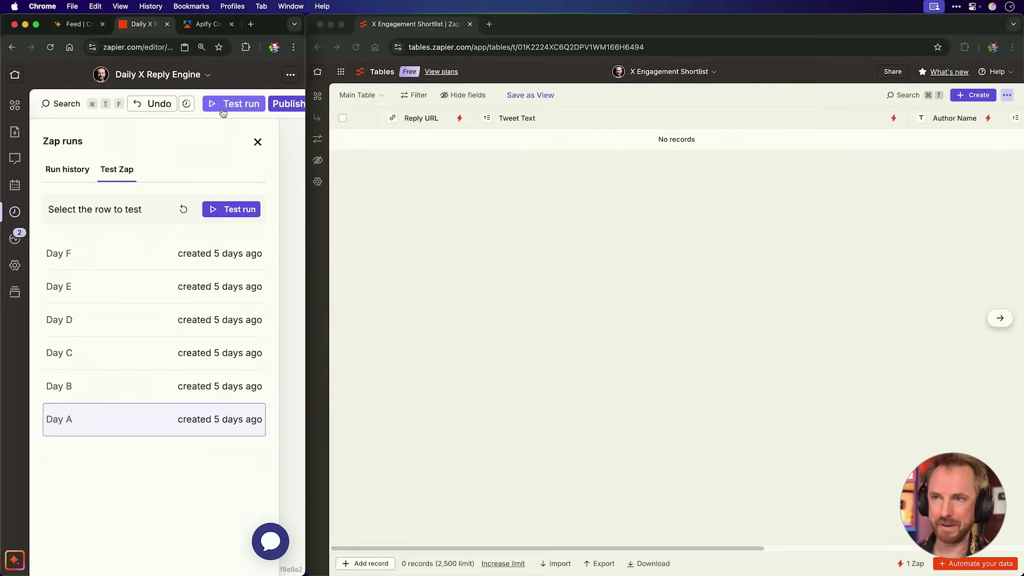
pyautogui.click(238, 208)
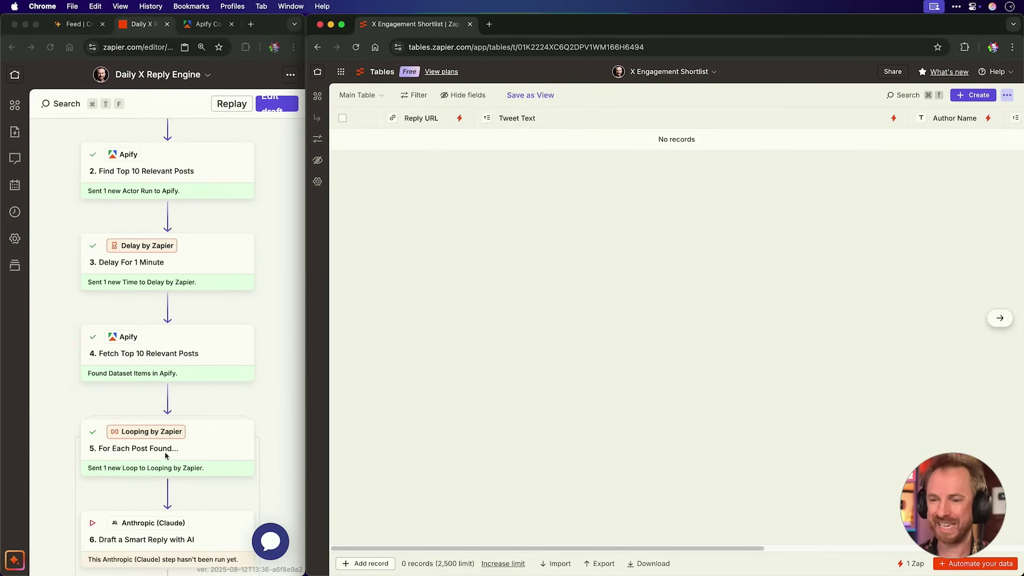
pyautogui.scroll(-4, 170, 458)
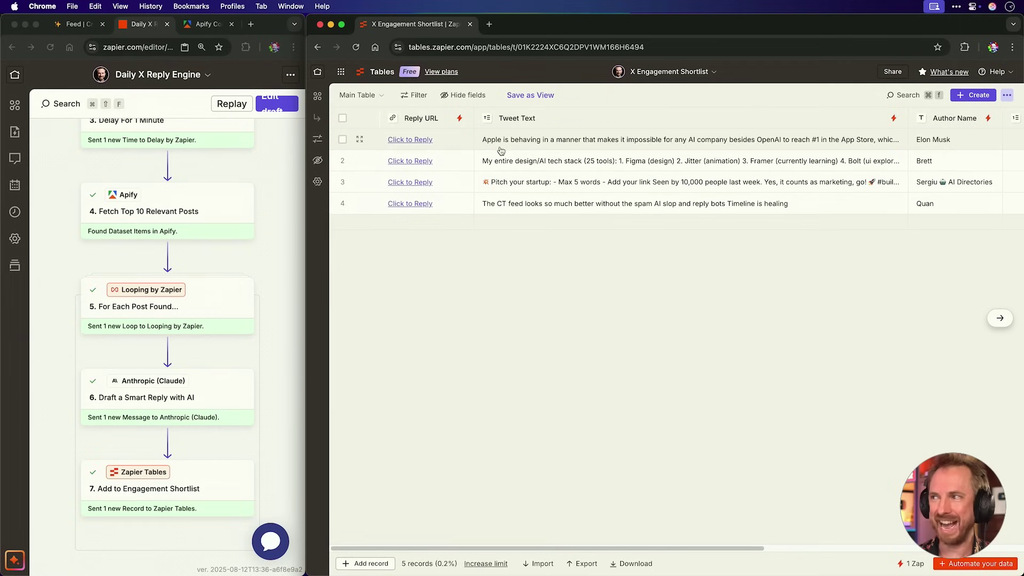
pyautogui.doubleClick(522, 30)
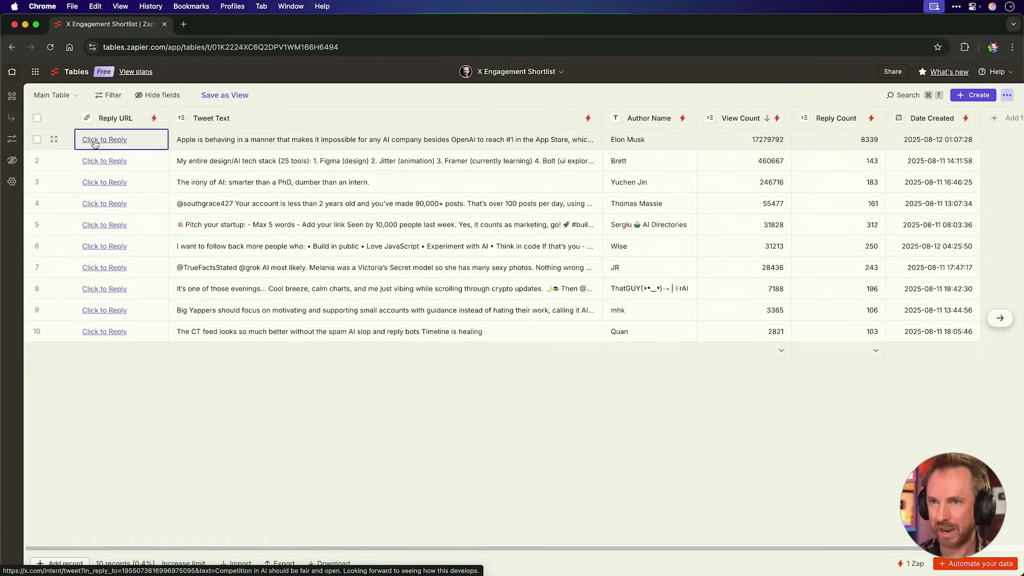
# Step: Review the top post's prefilled reply, then open the drafted reply for the 'Pitch your startup' post
pyautogui.click(94, 143)
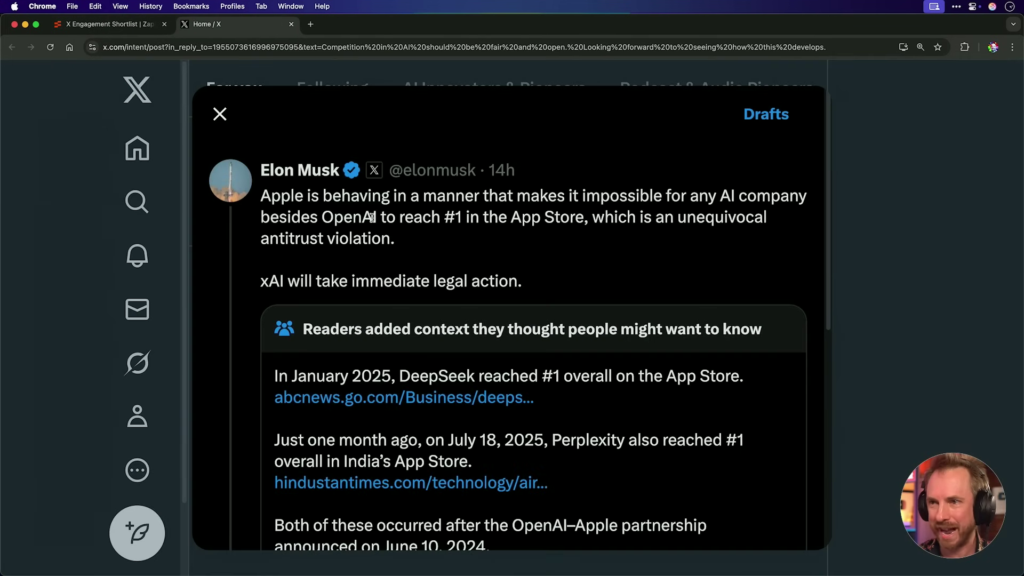
pyautogui.scroll(-5, 371, 217)
pyautogui.scroll(-3, 372, 222)
pyautogui.moveTo(624, 414); pyautogui.dragTo(318, 335)
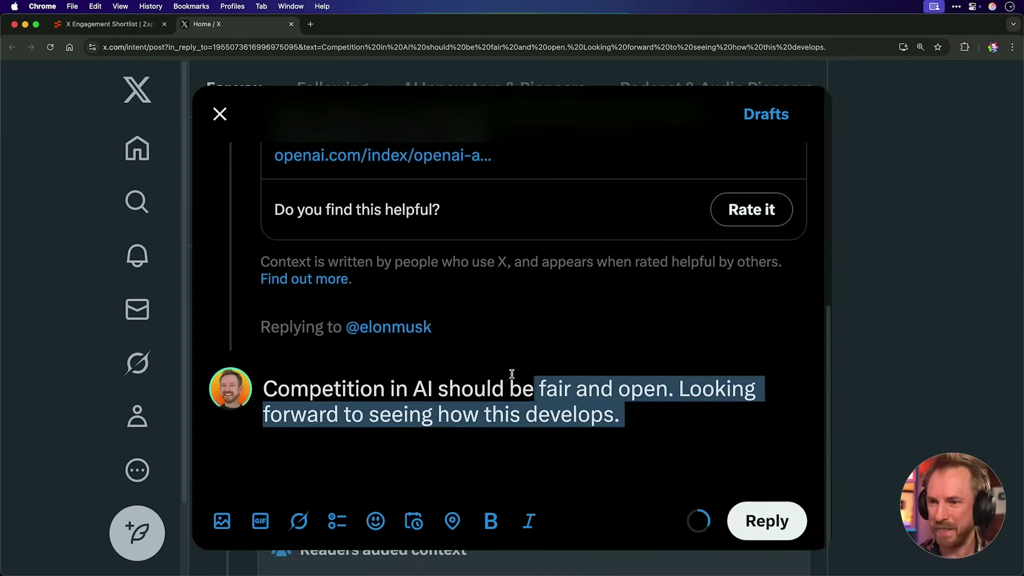
pyautogui.click(495, 416)
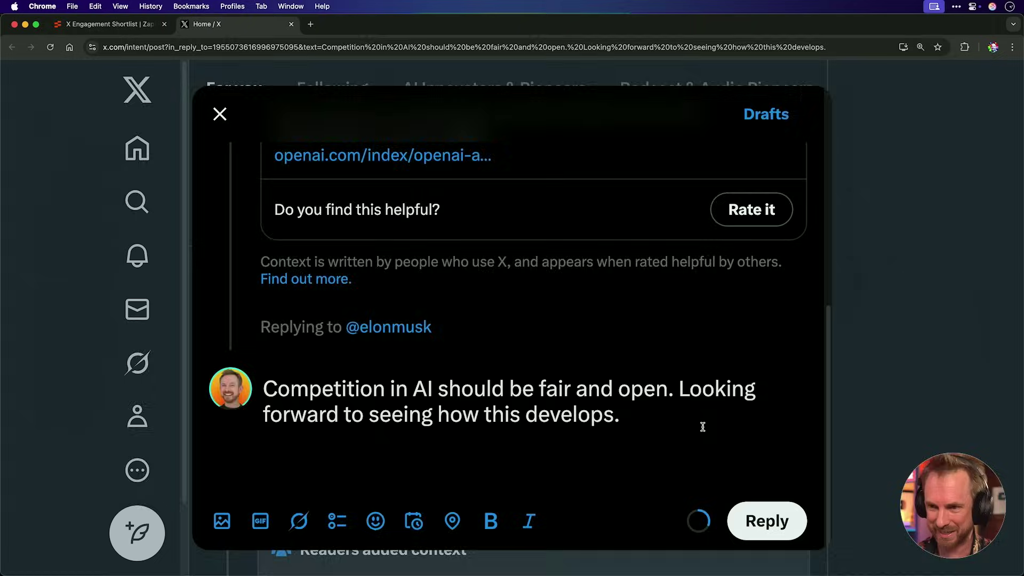
pyautogui.press('super+w')
pyautogui.click(121, 182)
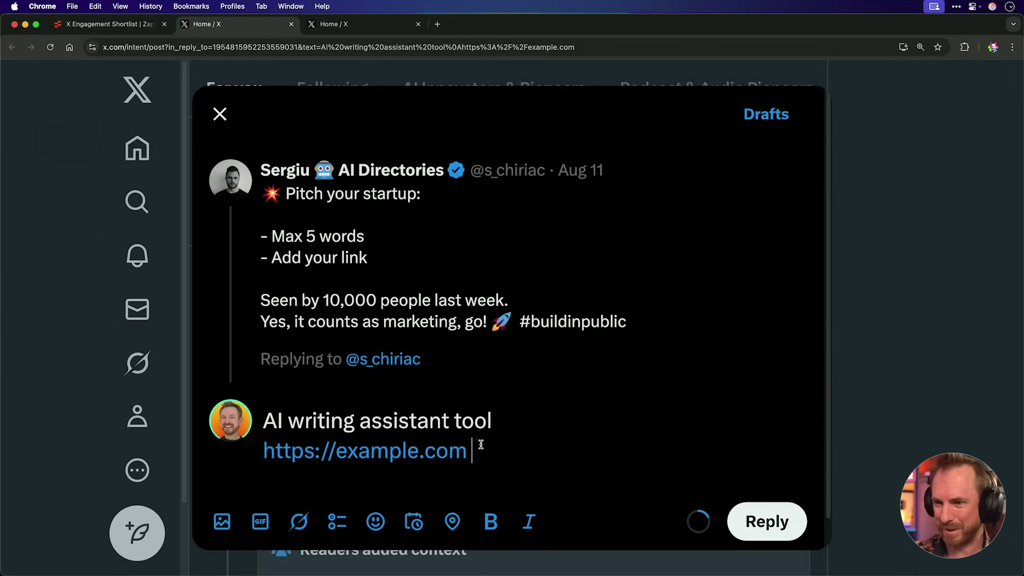
# Step: Clear all the prefilled text from the startup-pitch reply composer
pyautogui.press('super+a')
pyautogui.press('BackSpace')
pyautogui.write('I c')
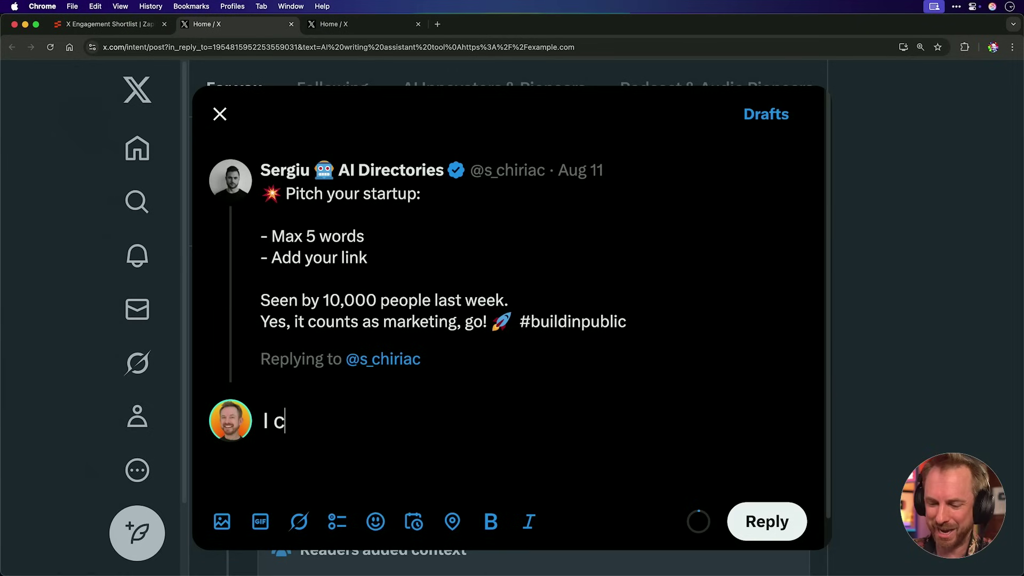
pyautogui.write('reate awesome au')
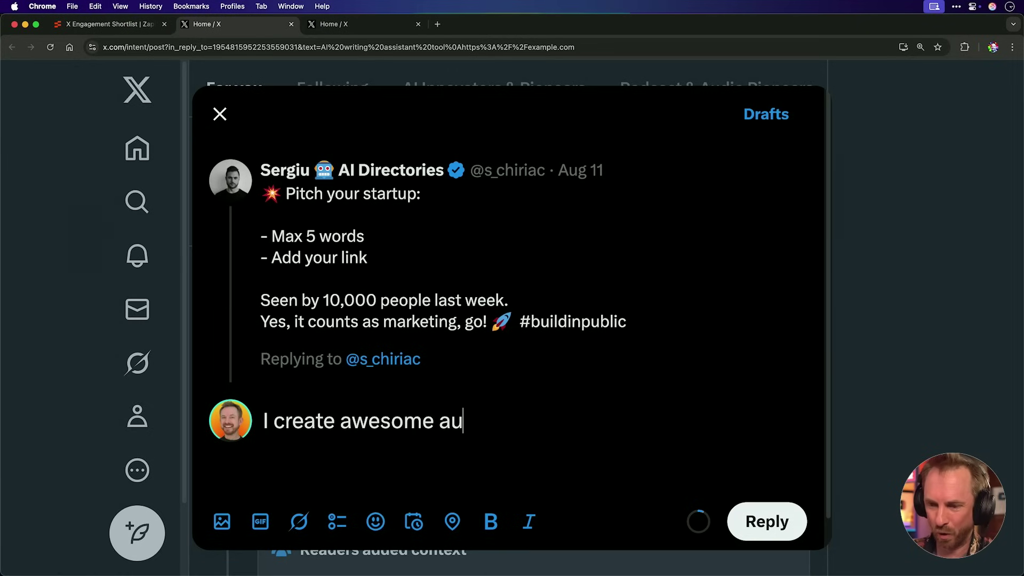